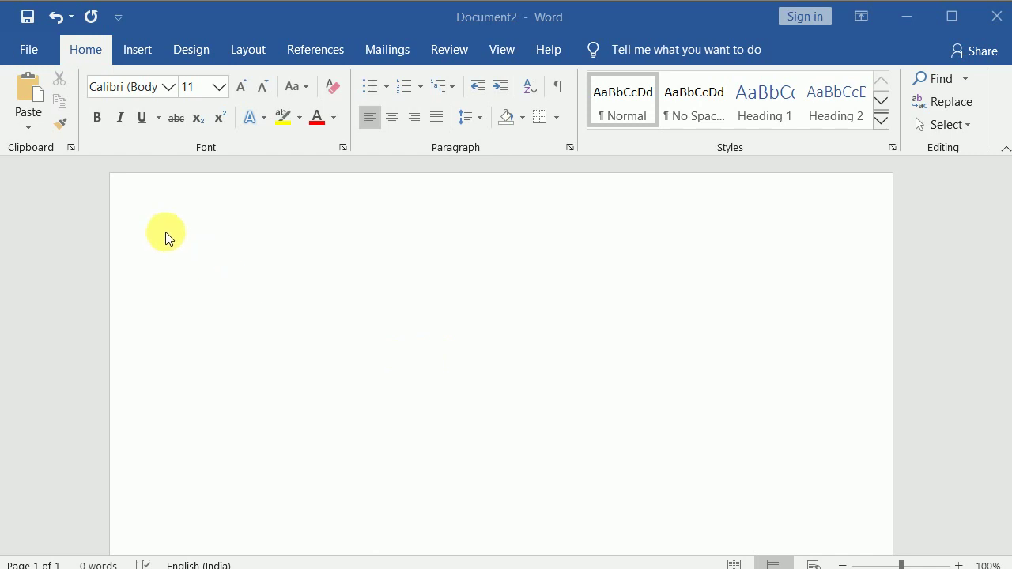
click(146, 51)
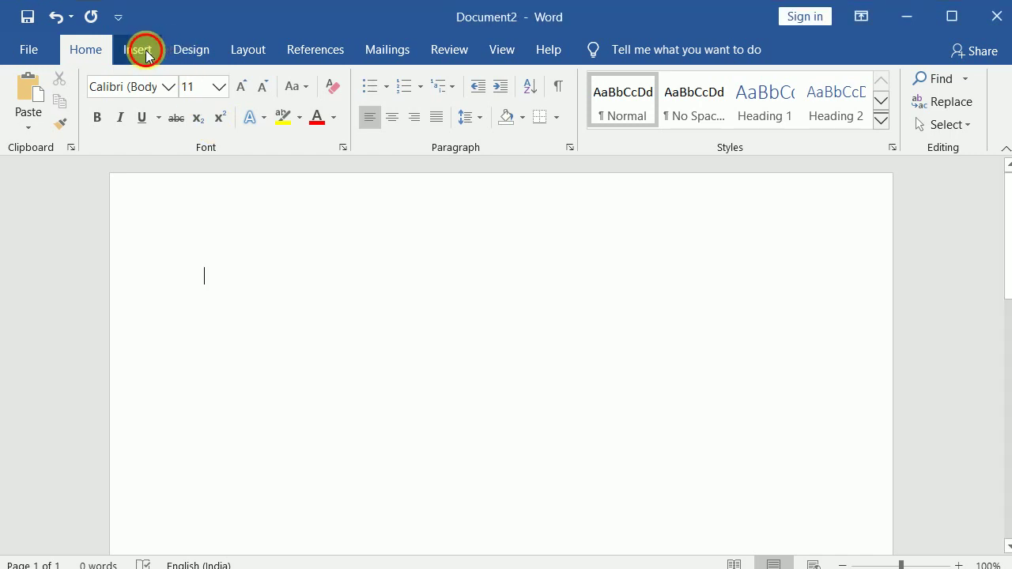
click(146, 51)
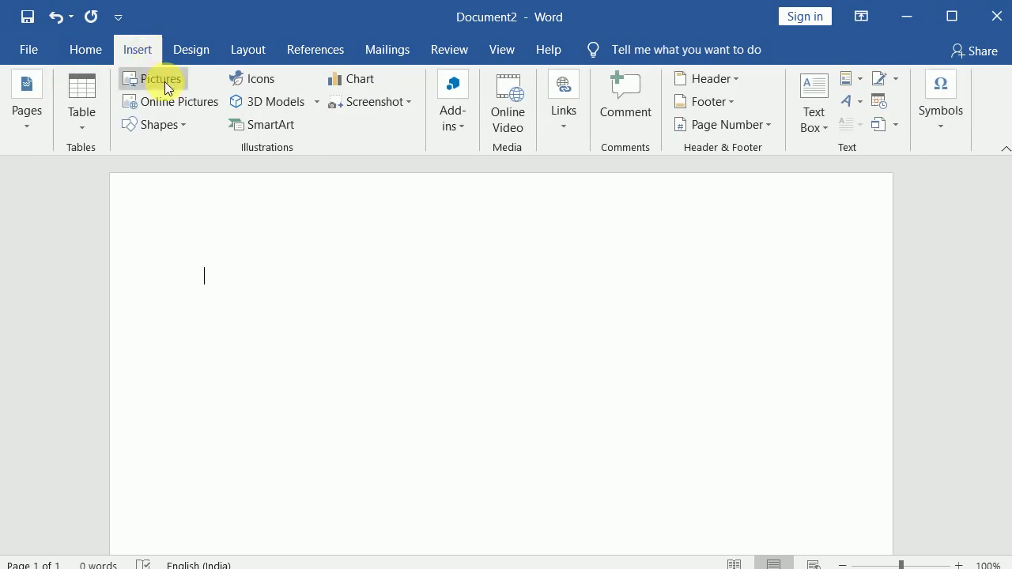
click(187, 128)
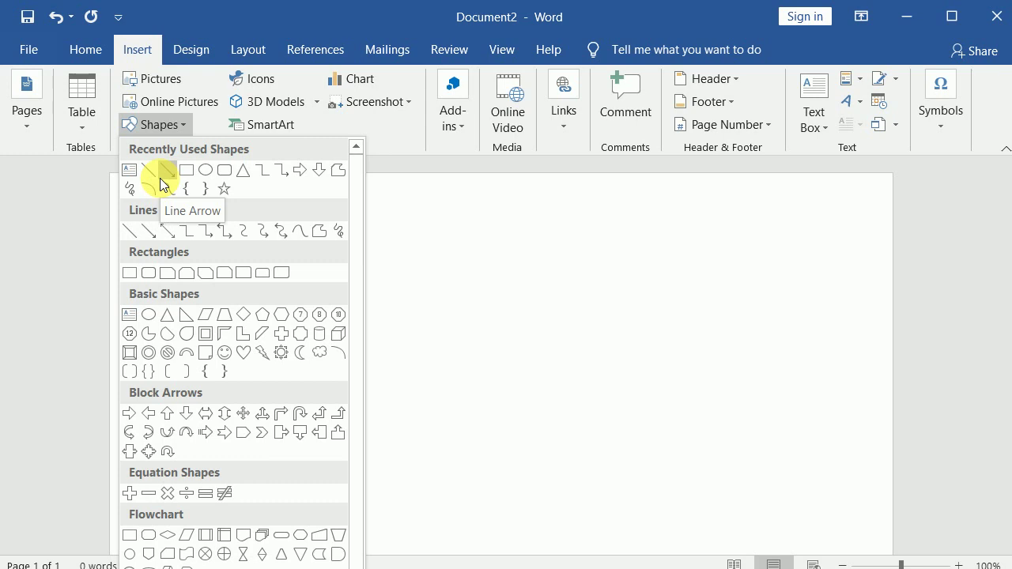
click(411, 216)
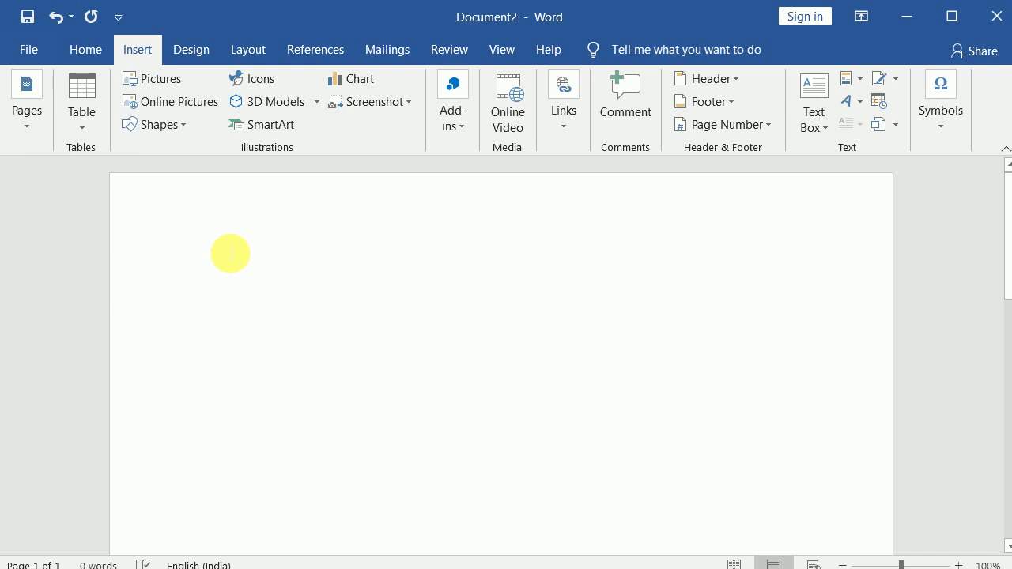
Create a single horizontal line from three hyphens (---) and a double line from three equals signs (===) below it
text(-)
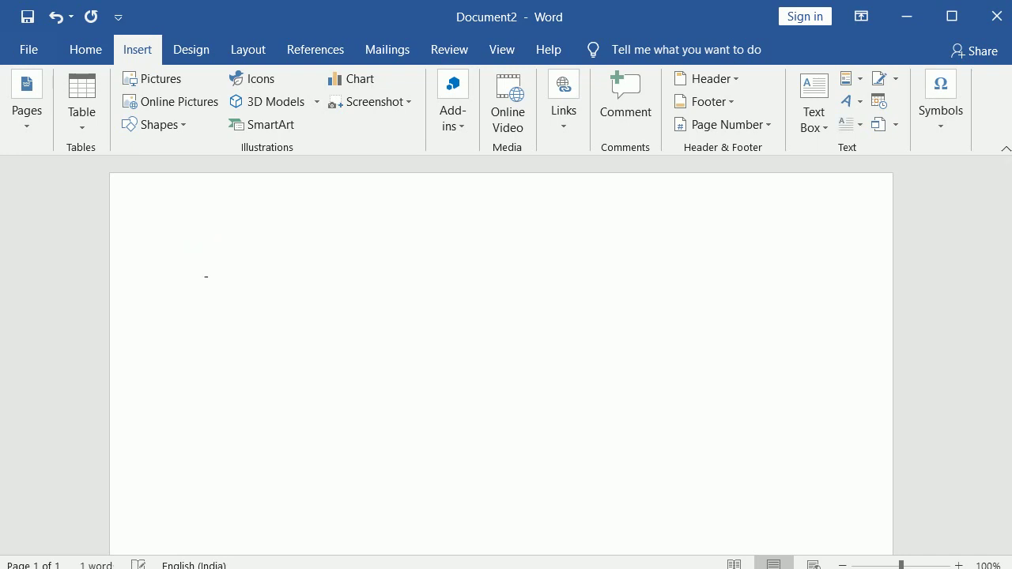
text(--)
key(Return)
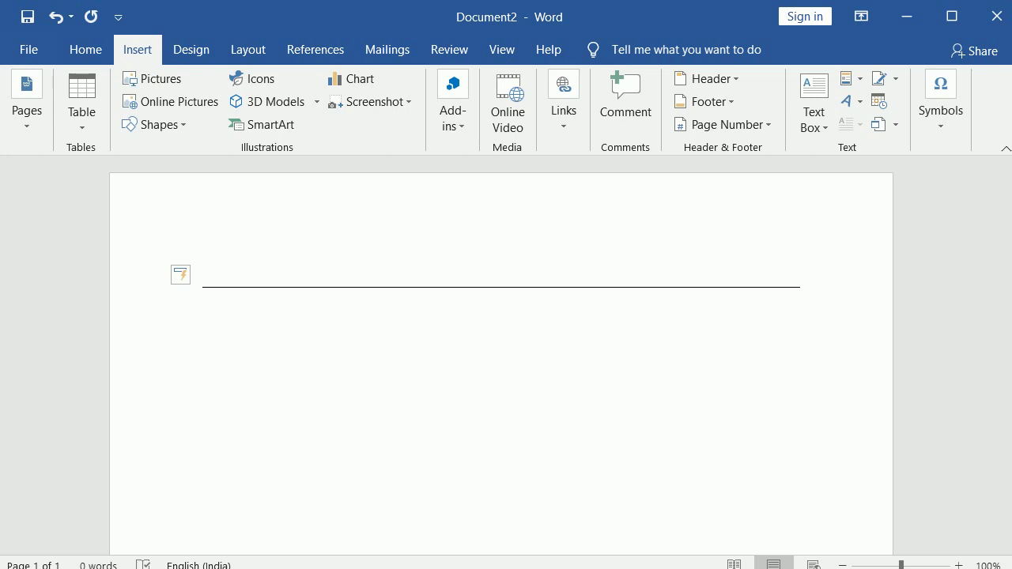
text(===)
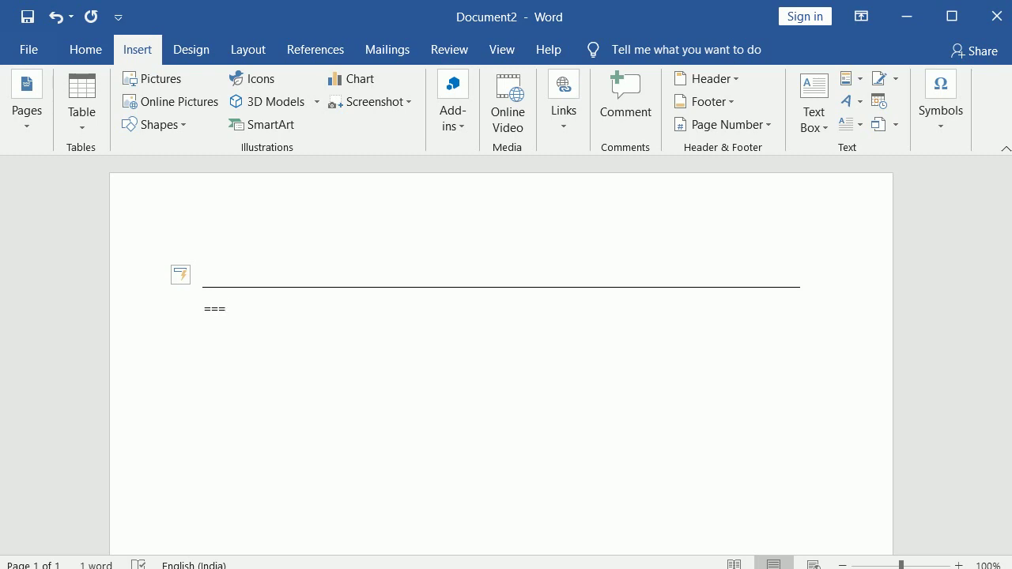
key(Return)
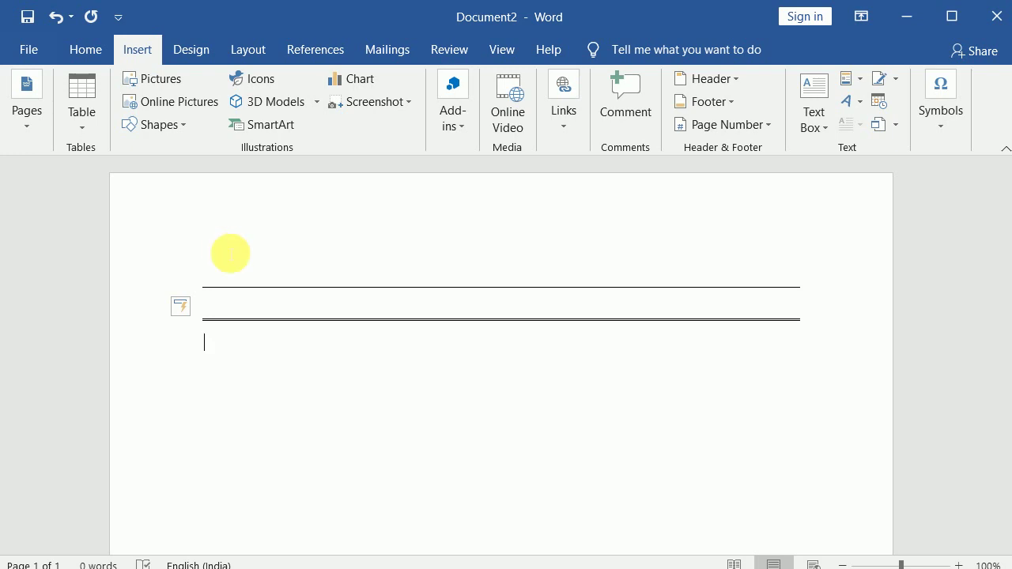
Add a wavy line from three tildes (~~~) and a thick triple line from three hash signs (###) below the double line
text(~~)
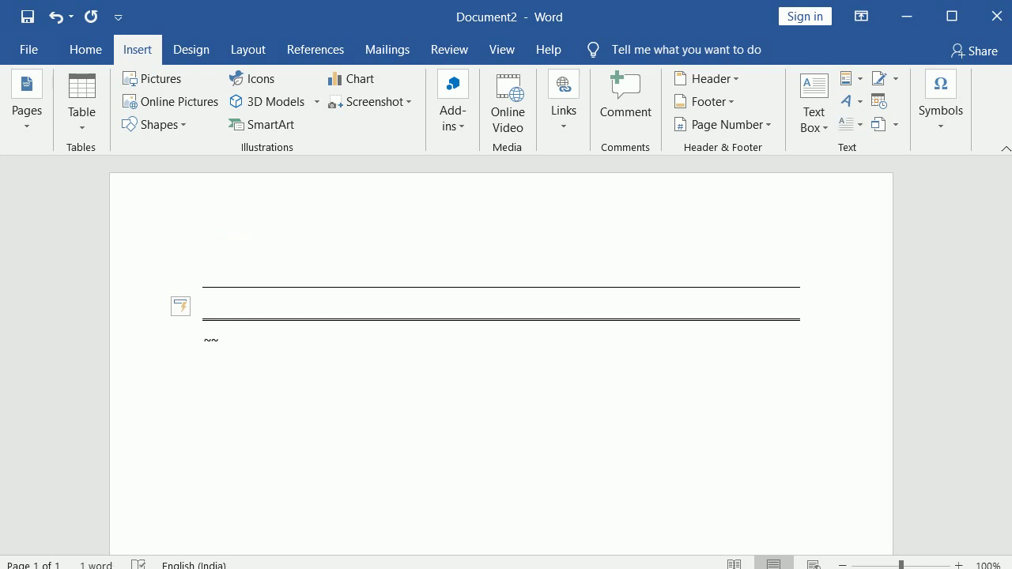
text(~)
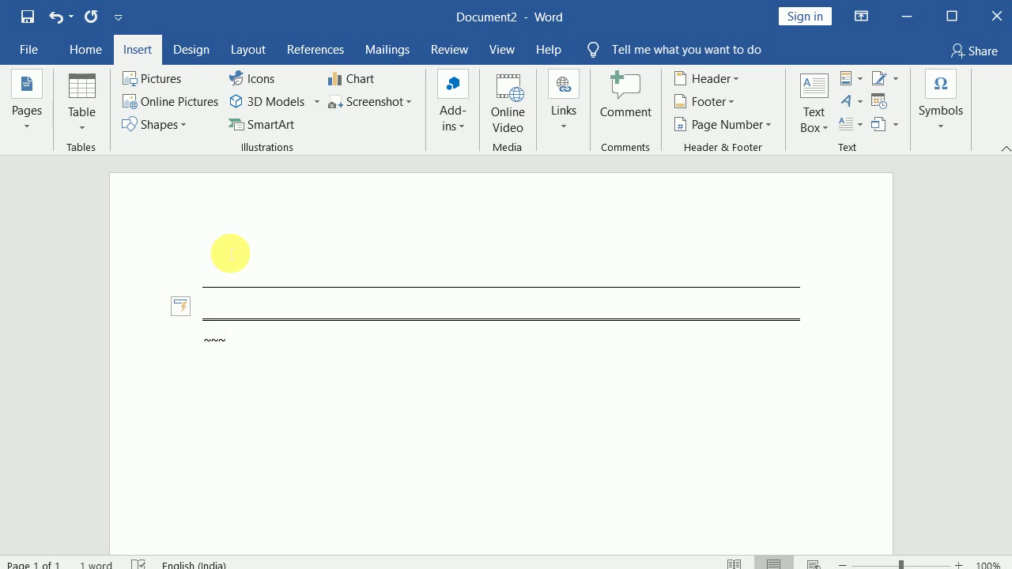
key(Return)
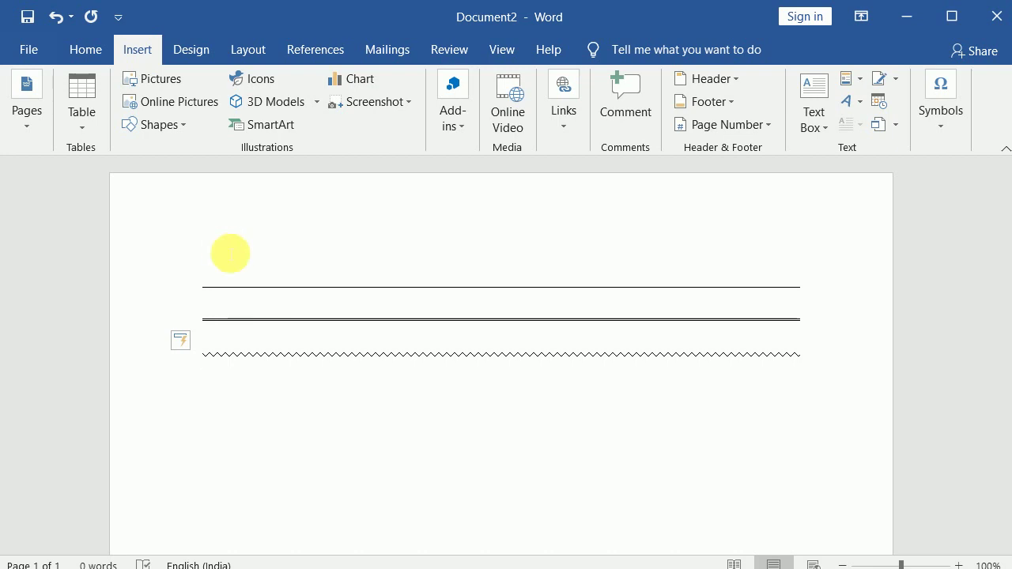
text(###)
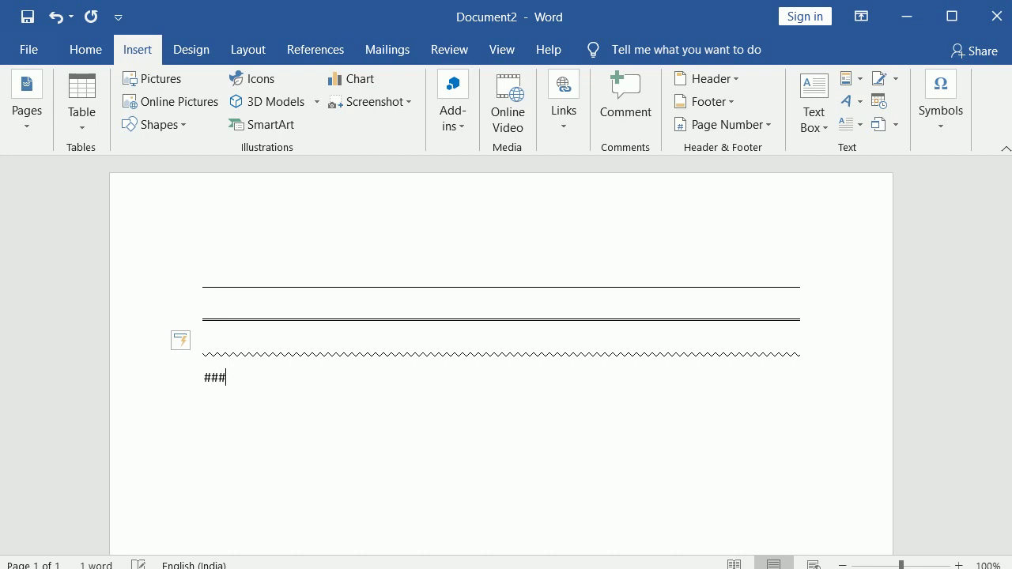
key(Return)
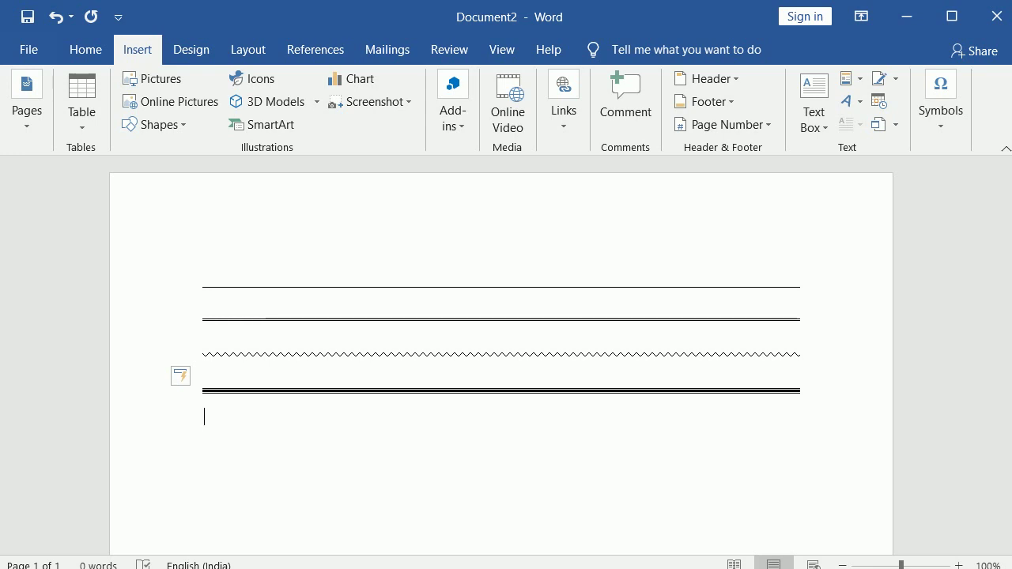
Add a dotted line from three asterisks (***) under the triple line, and delete all lines from the document
click(299, 428)
text(*)
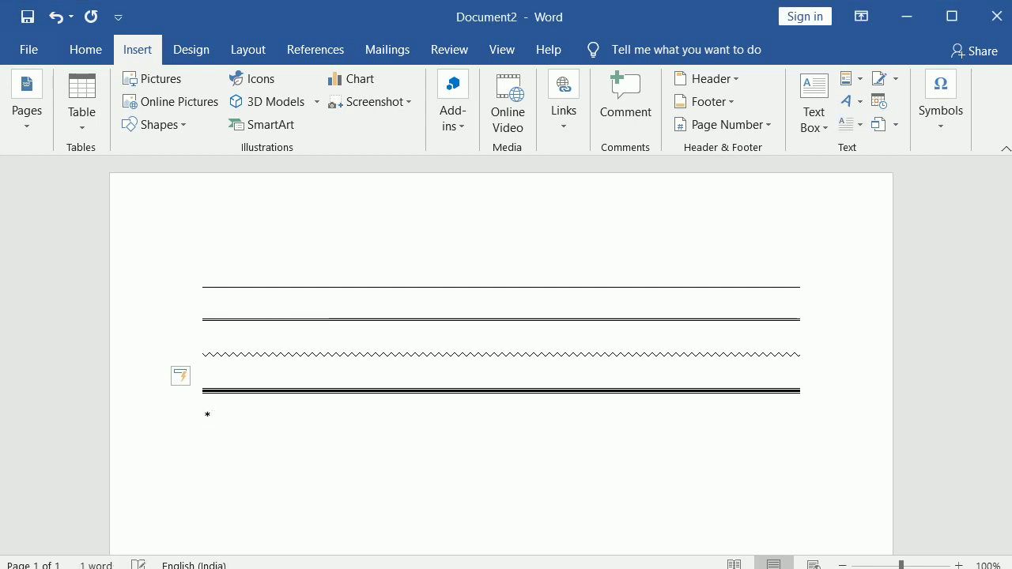
text(**)
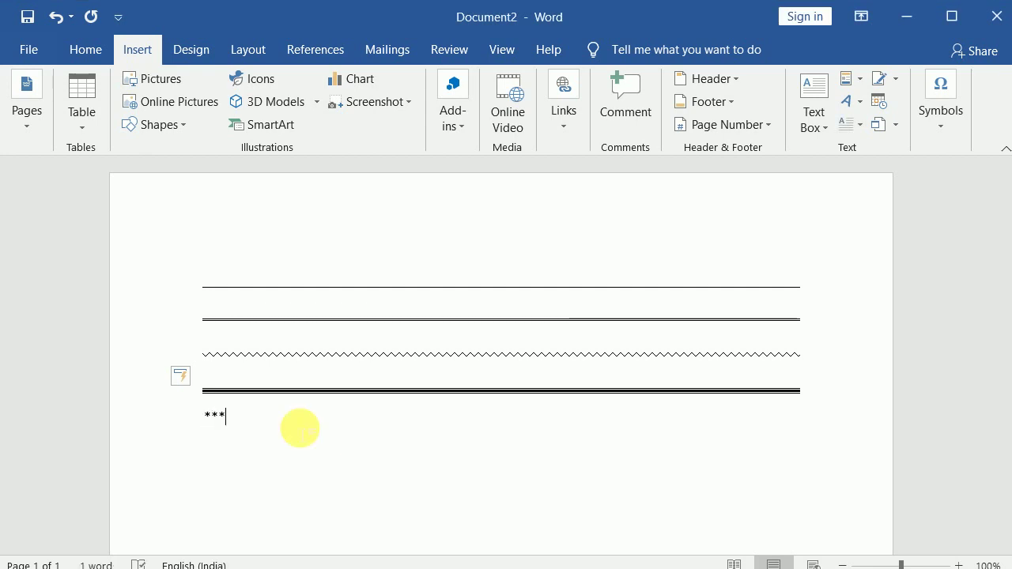
key(Return)
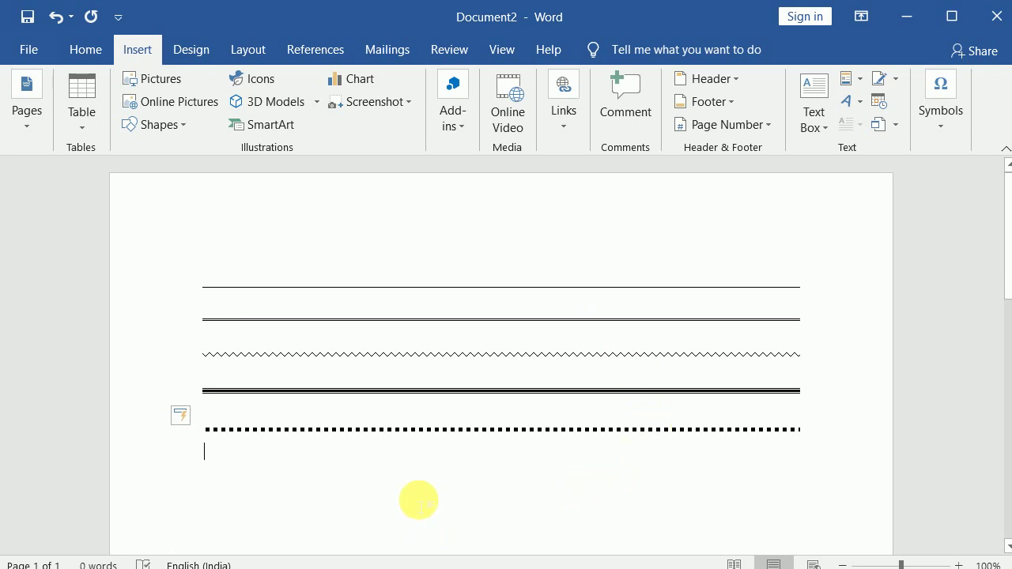
key(ctrl+a)
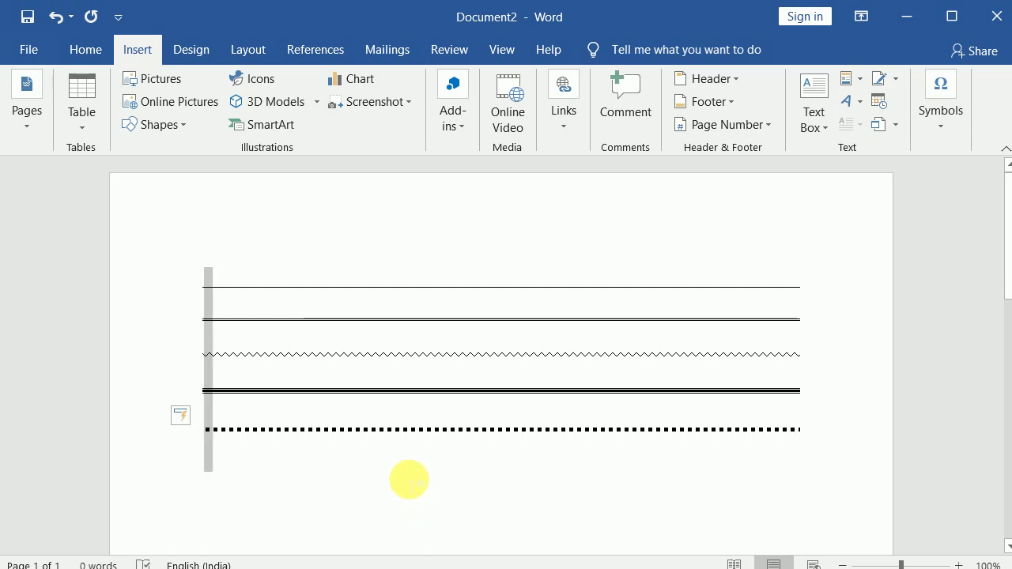
key(Delete)
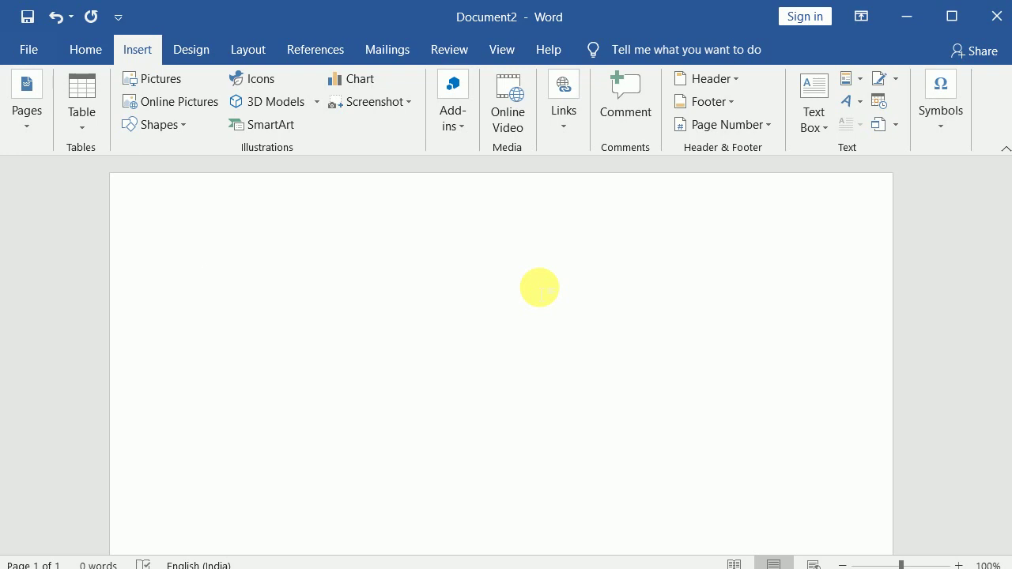
Insert a field with the formula =10+20+40 at the start of the page and update it to calculate the sum
key(ctrl+F9)
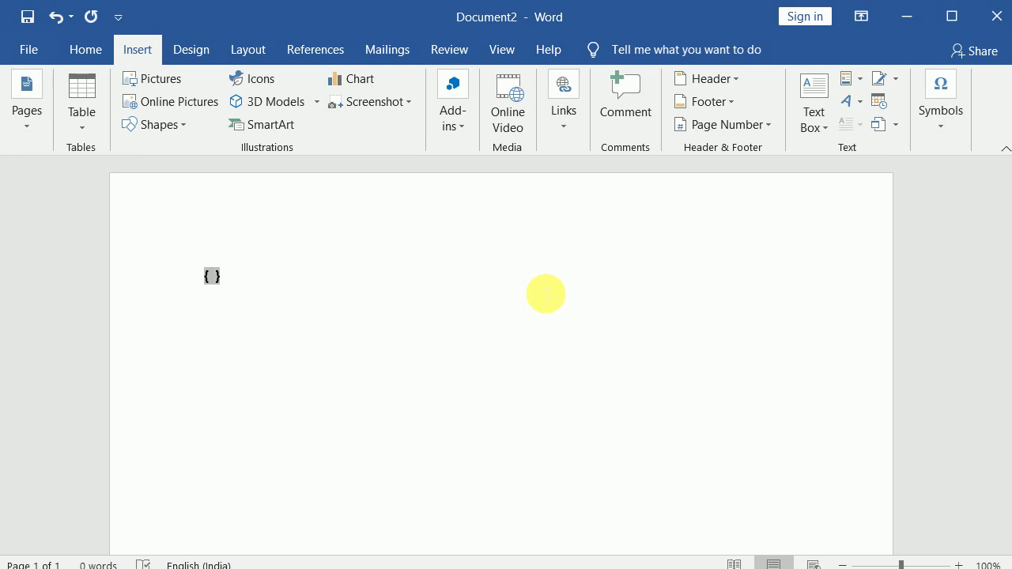
text(= )
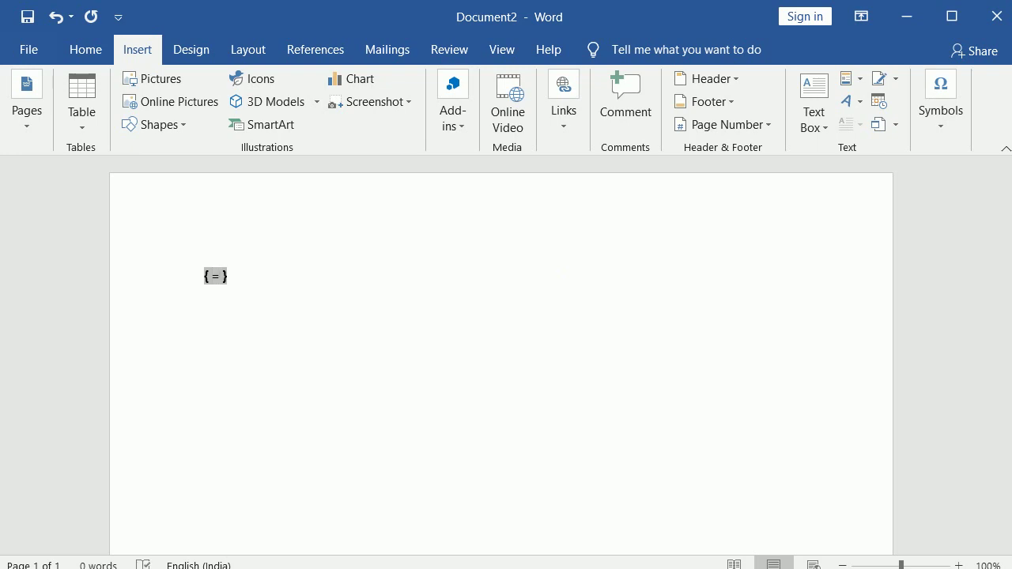
text(10+20+)
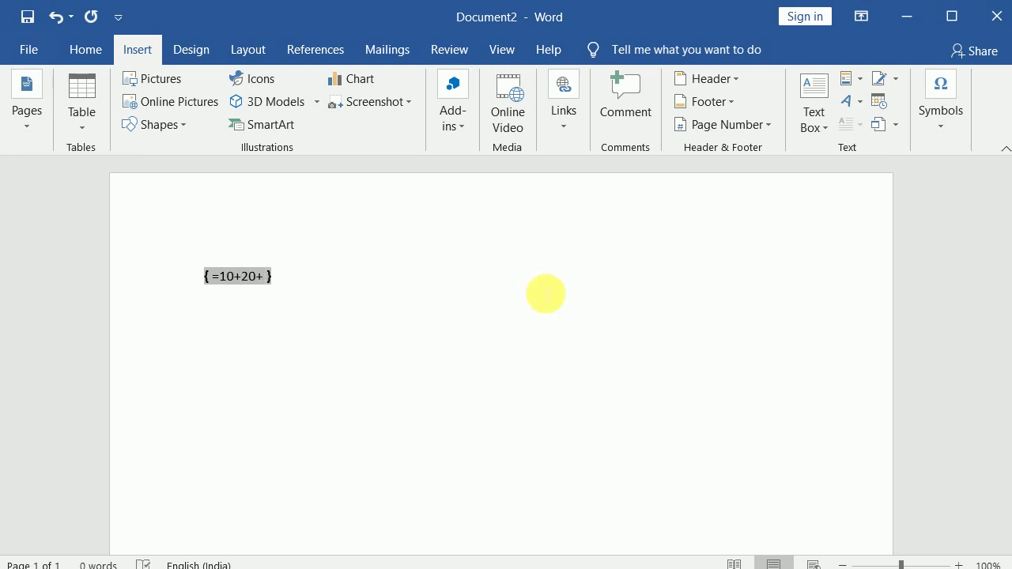
text(40)
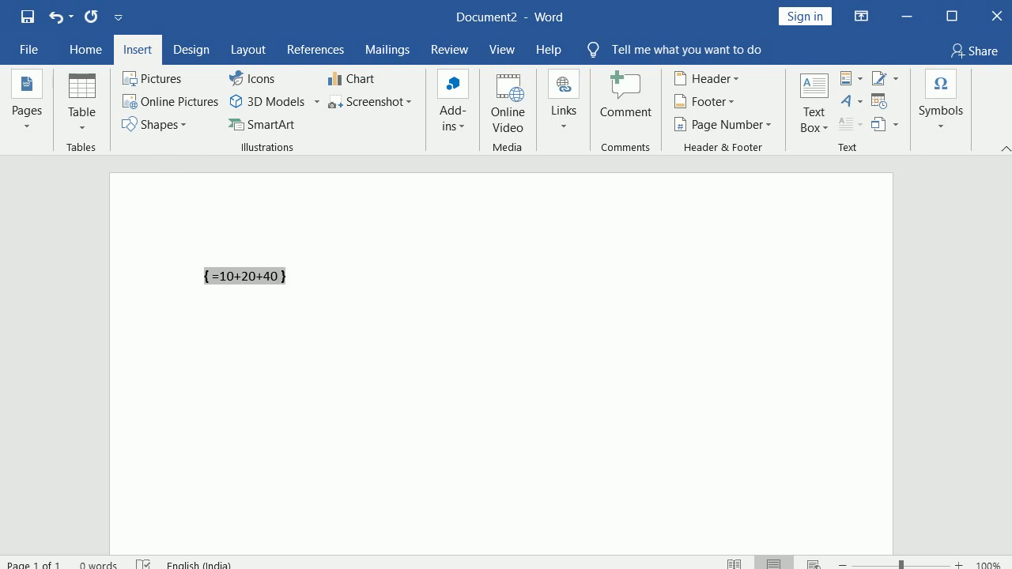
key(F9)
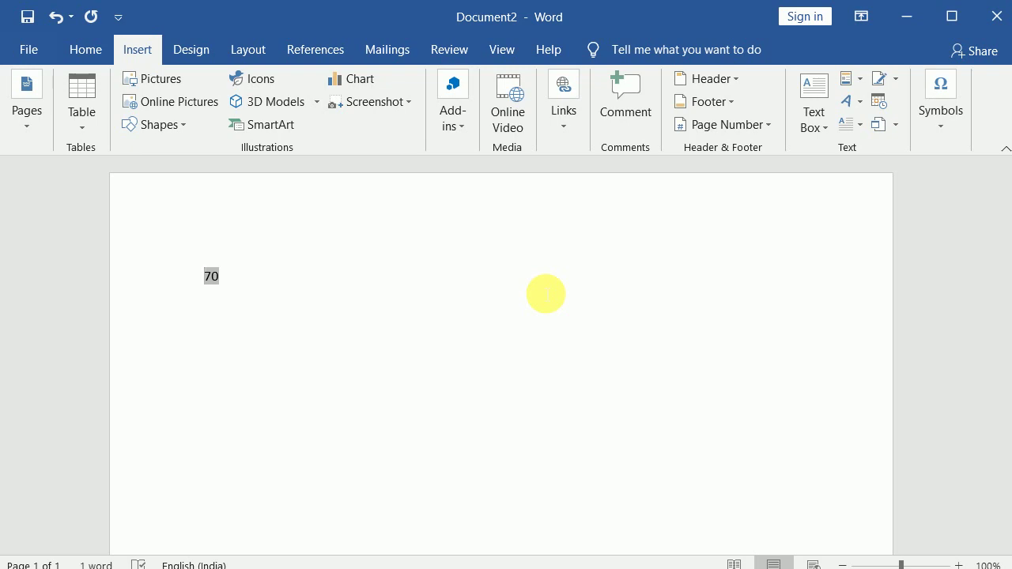
click(546, 294)
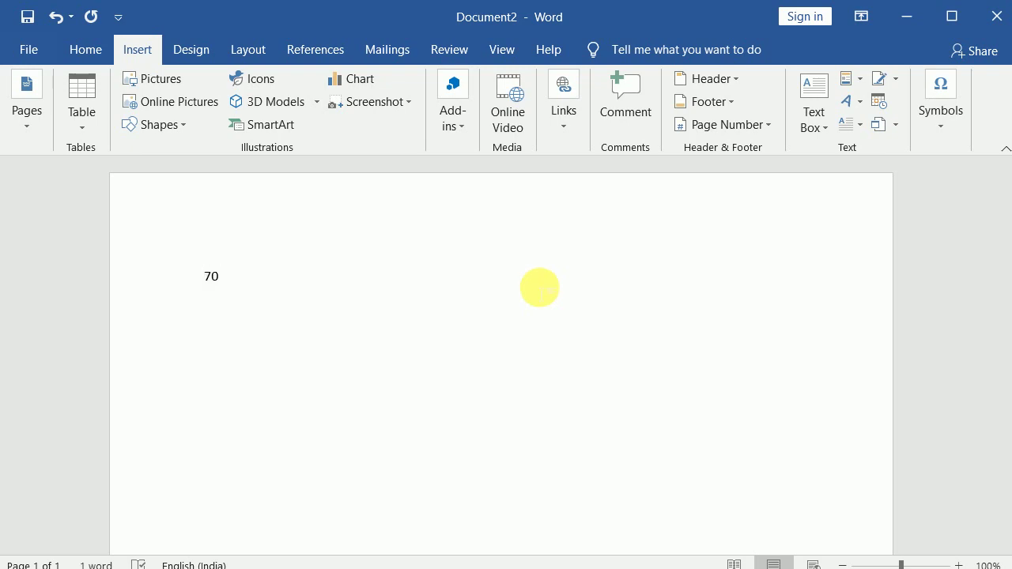
Insert a field with the formula =40*2 on a new line and update it to calculate the product
key(Return)
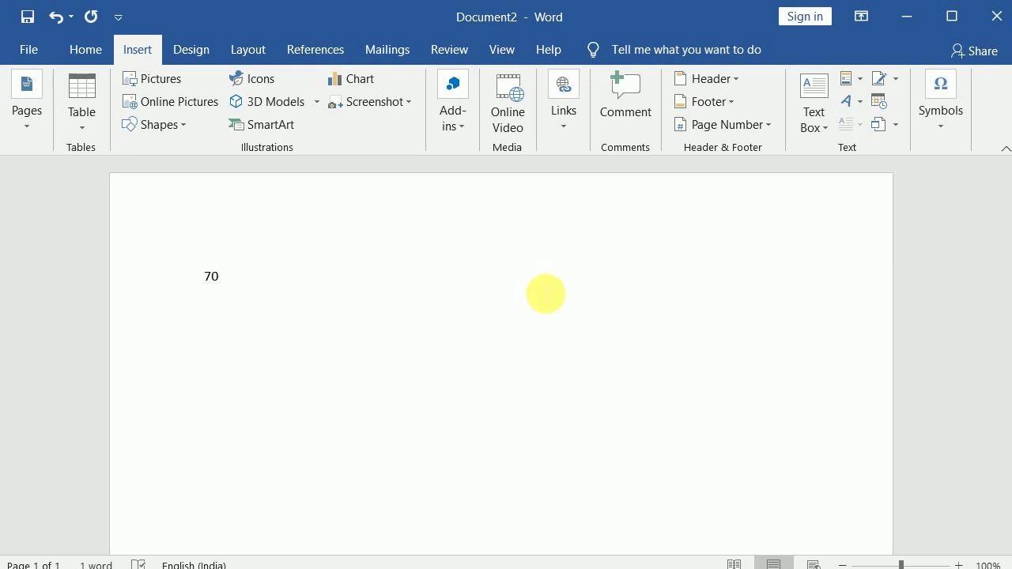
key(ctrl+F9)
text(40)
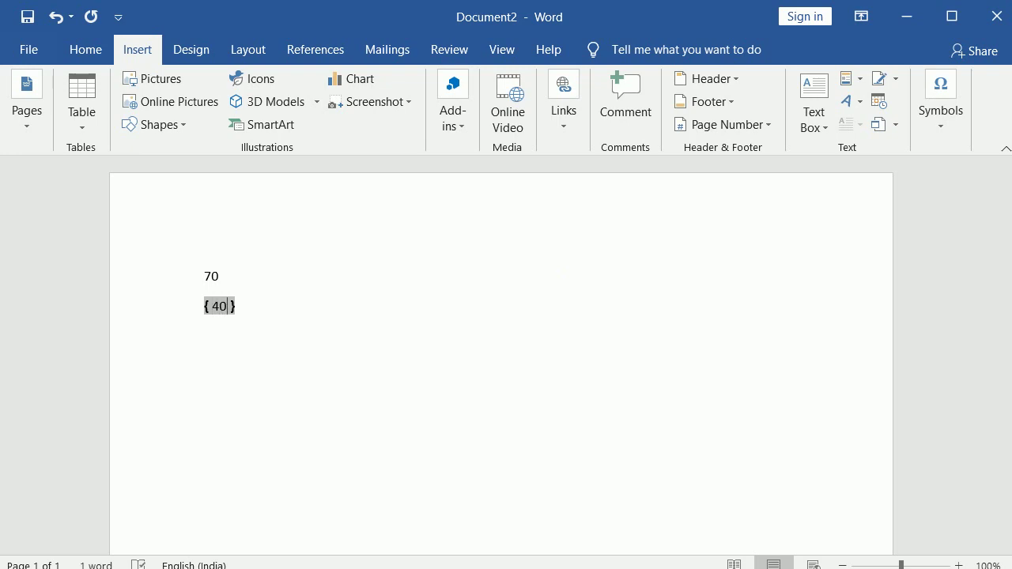
text(*2)
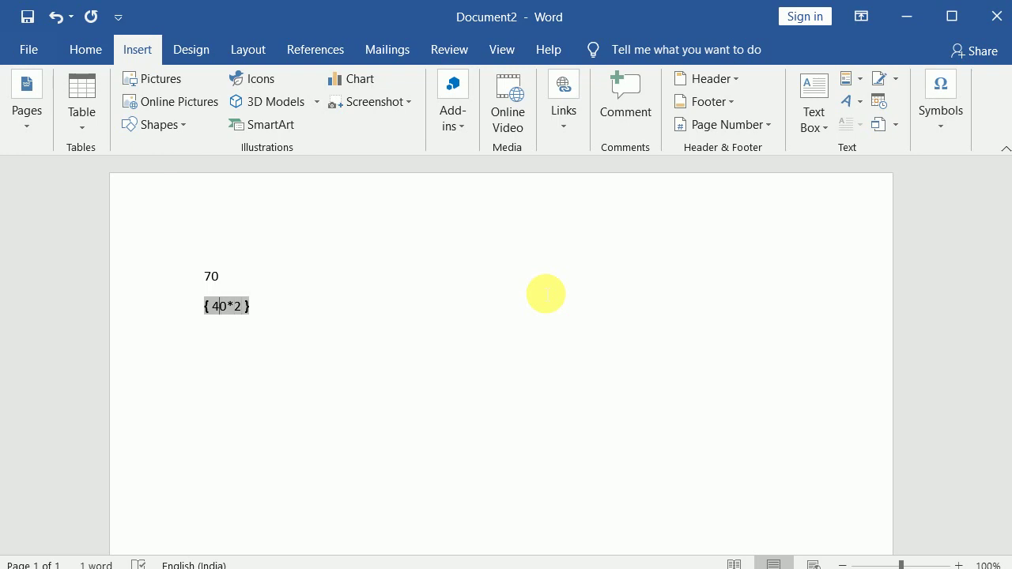
key(Left)
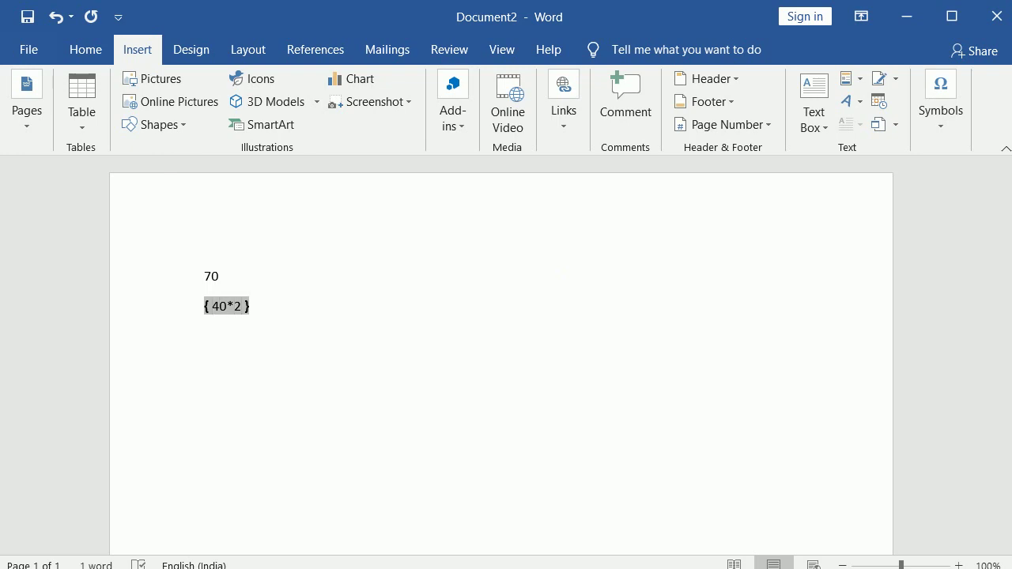
text(=)
key(F9)
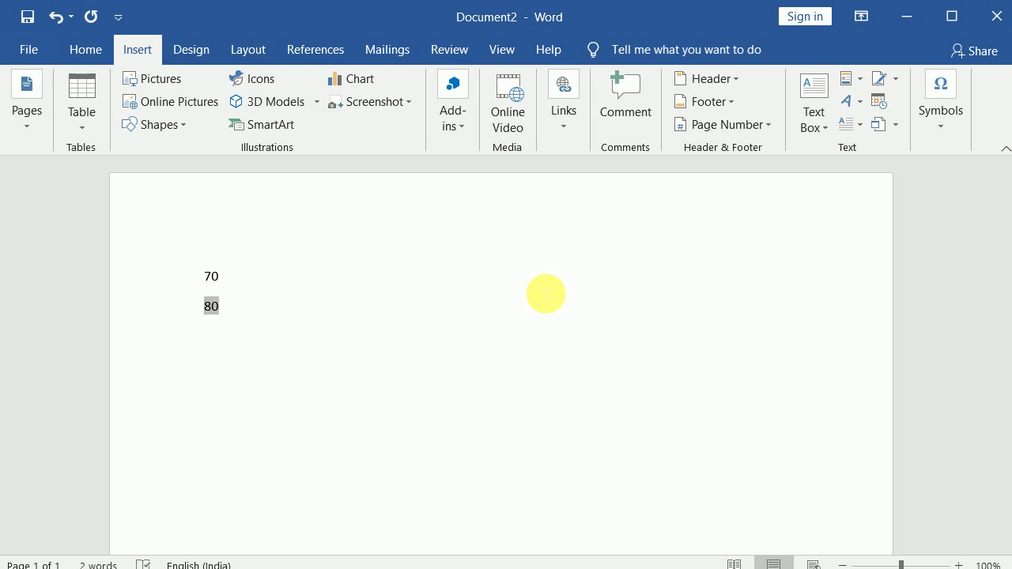
Insert a field containing 10+90+70 on a new line below the product and try to update it
key(End)
key(Return)
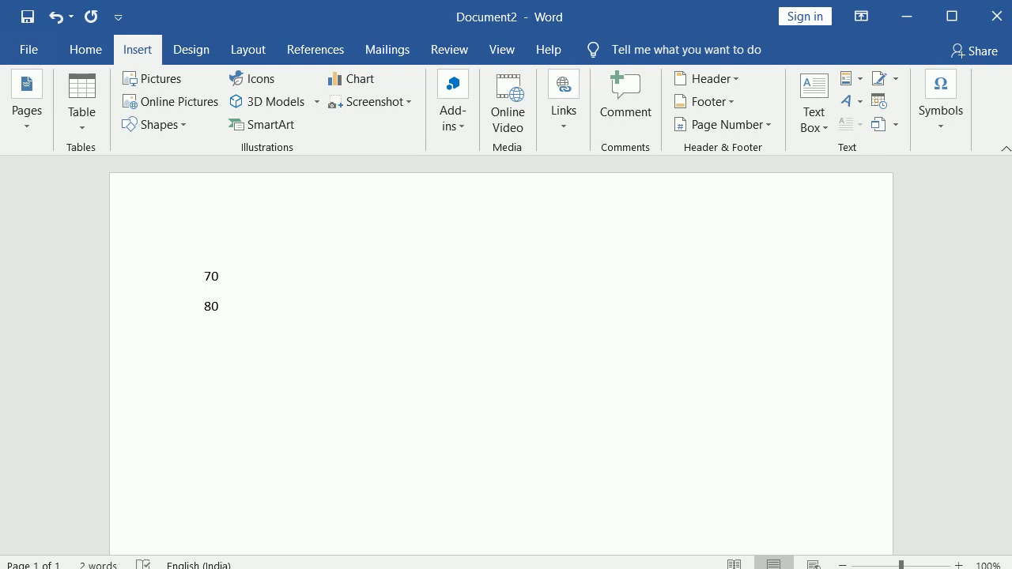
key(ctrl+F9)
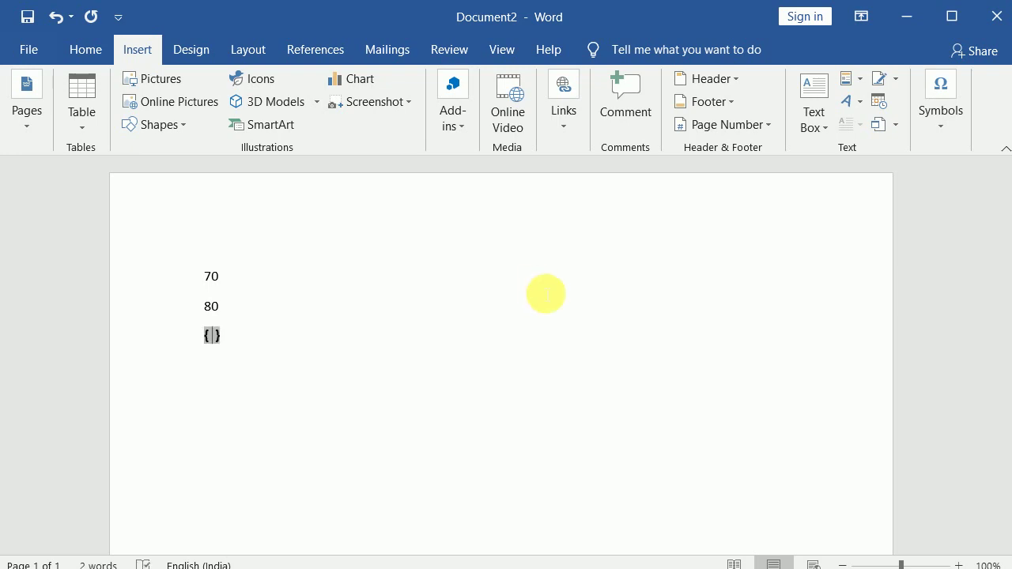
text(10 )
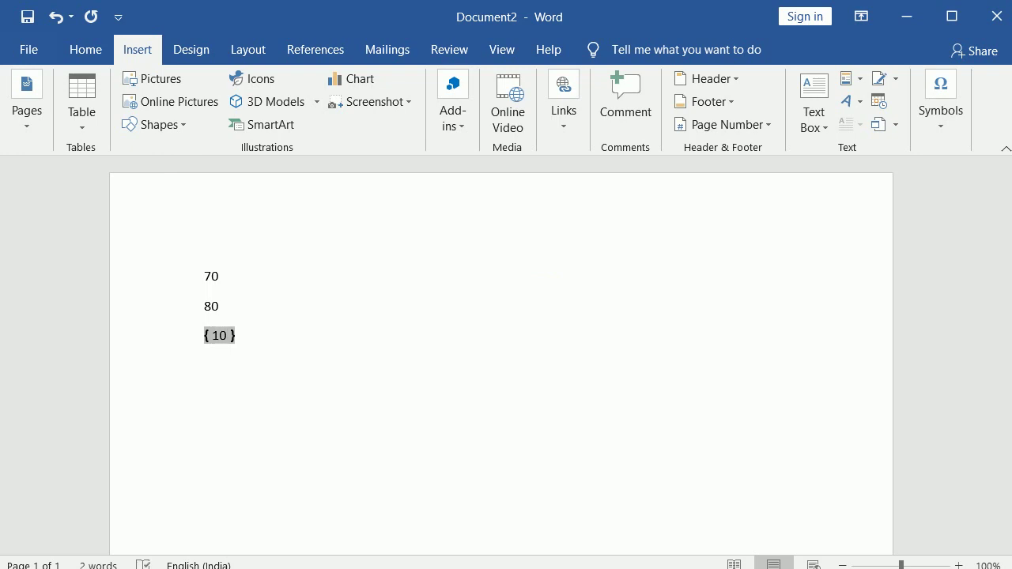
text(+9)
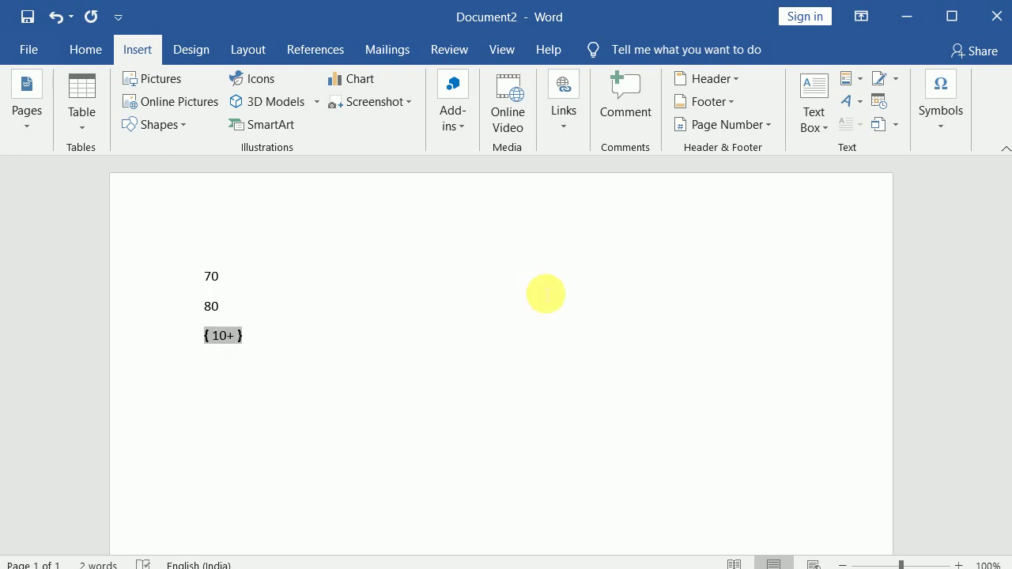
text(0)
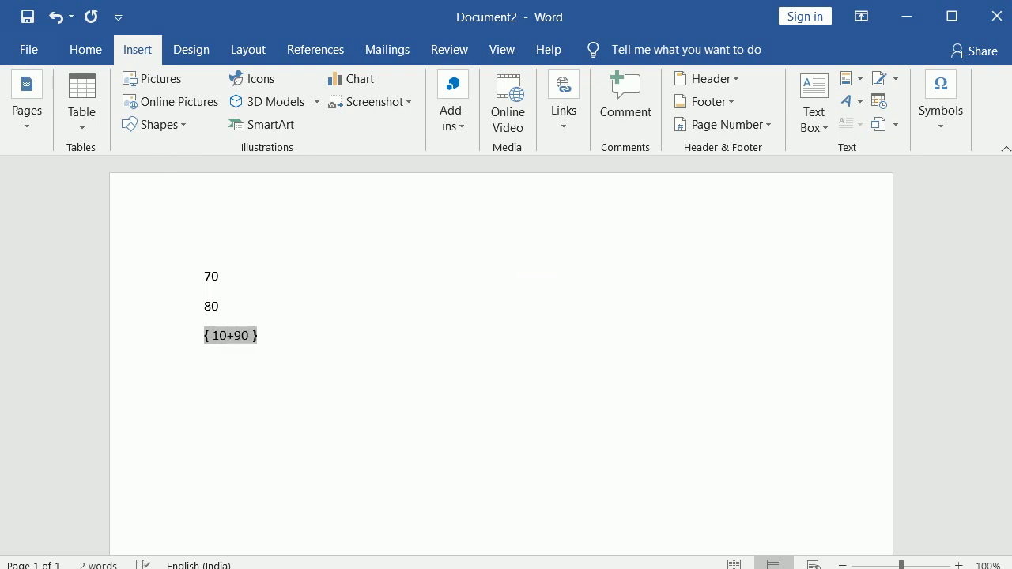
text(+)
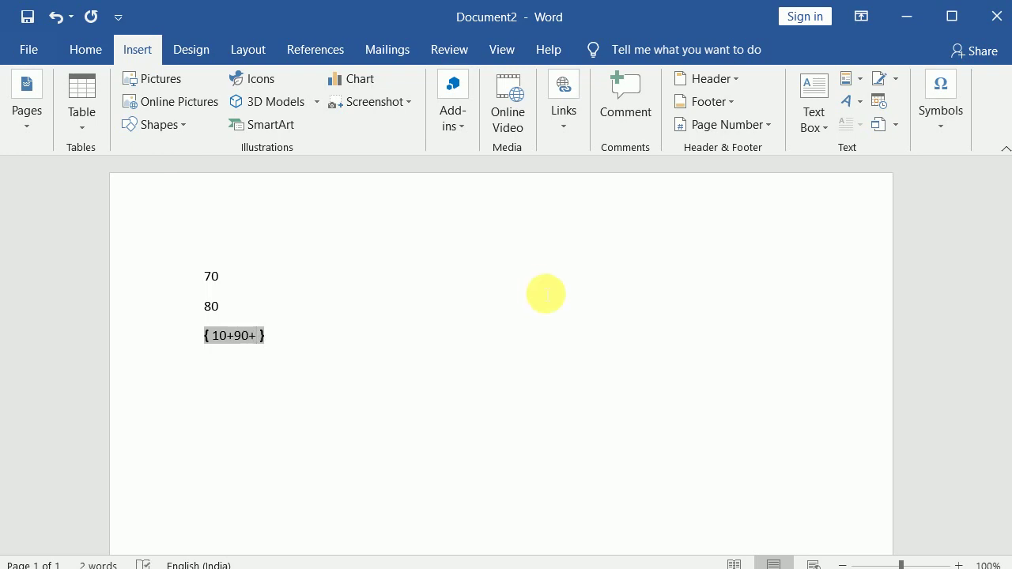
text(70)
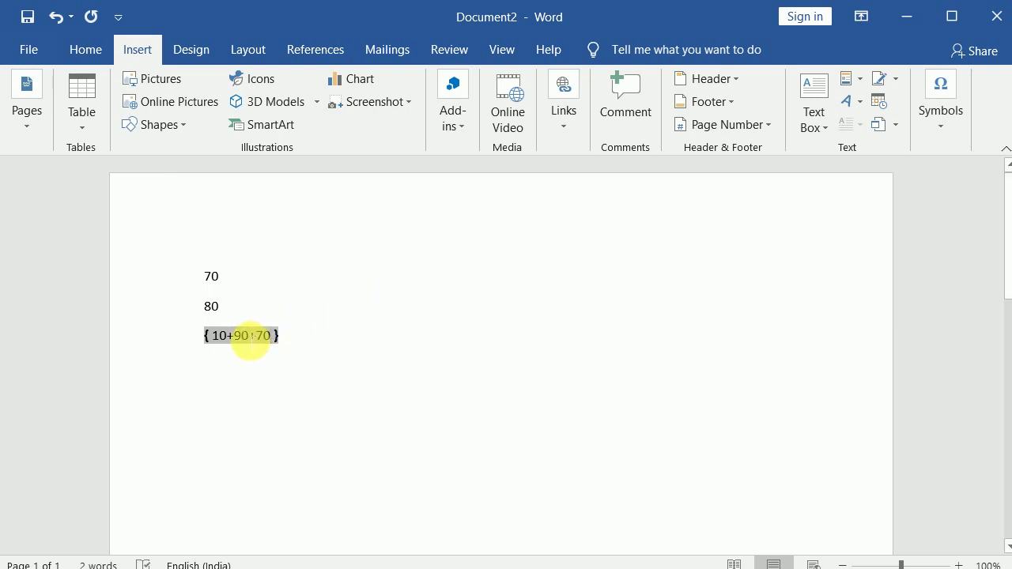
right_click(245, 338)
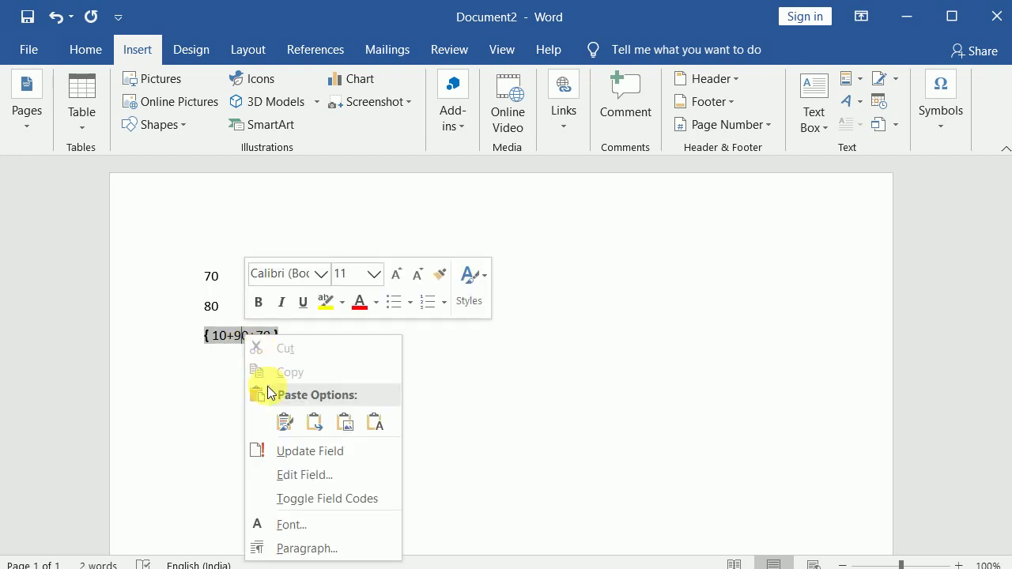
click(278, 452)
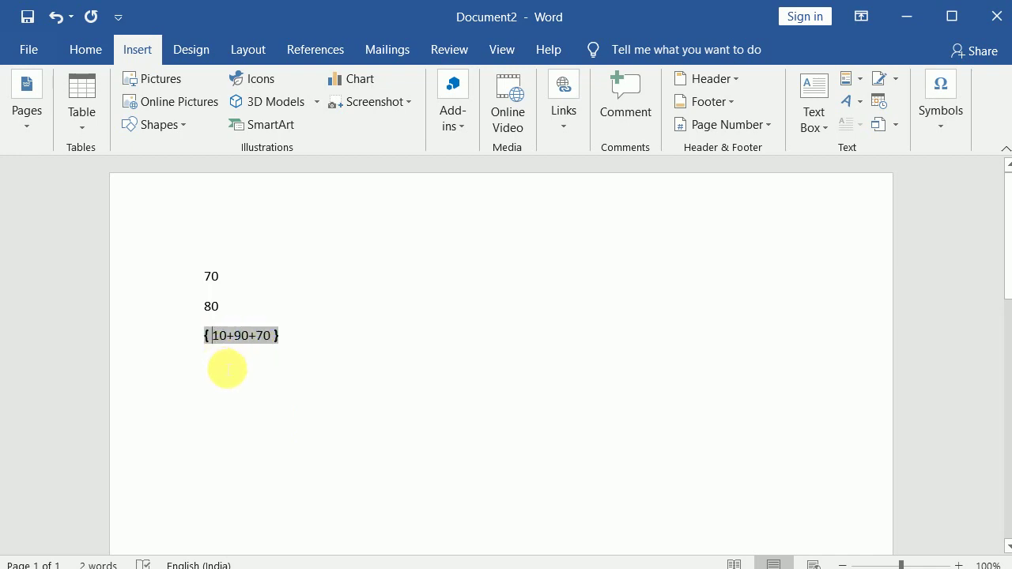
Add an equals sign at the start of the field code to make =10+90+70, and update the field
text(=)
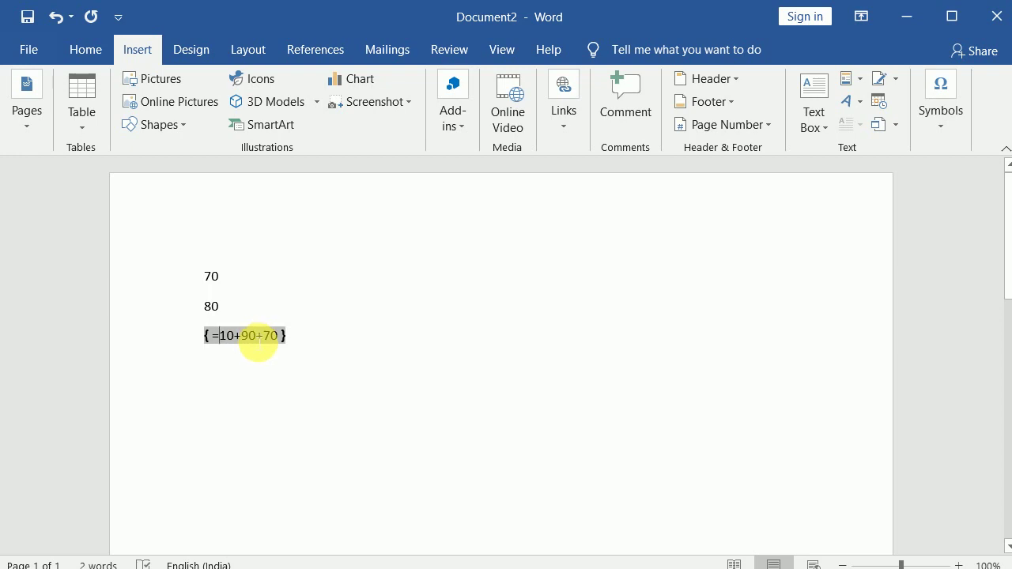
right_click(252, 336)
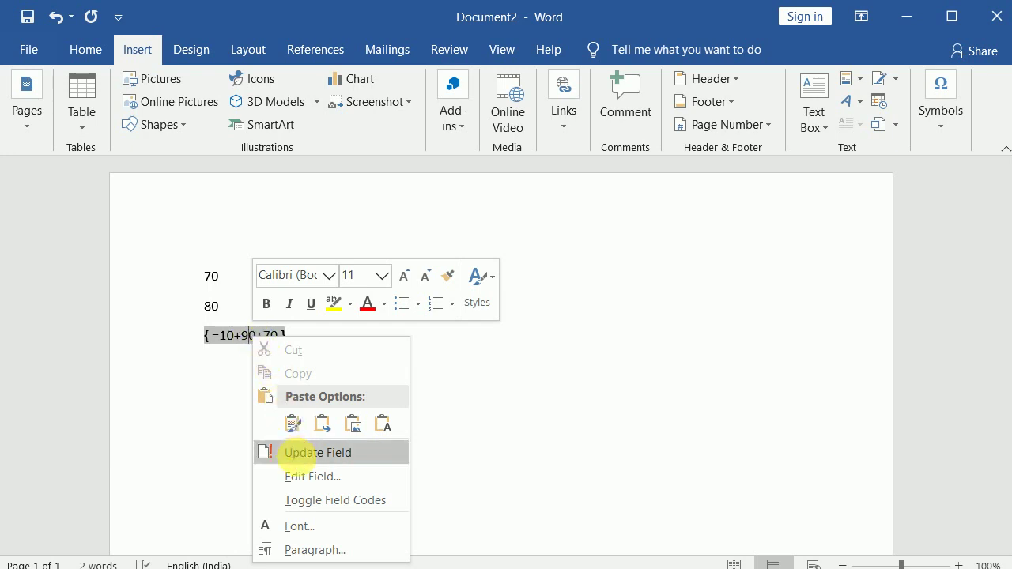
click(299, 464)
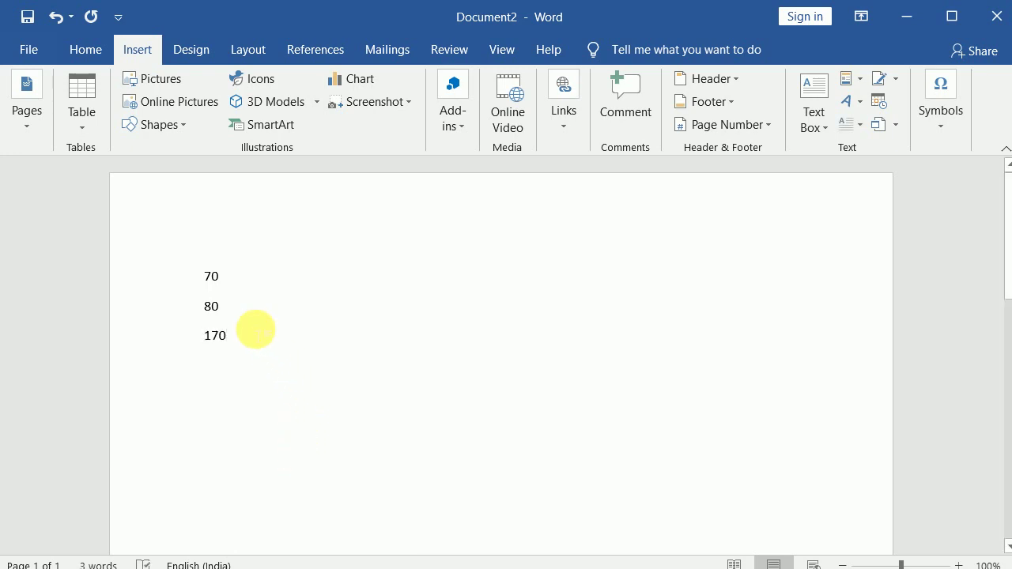
Insert a field with the formula =10+20*2 on a new line and update it to calculate the result
key(Return)
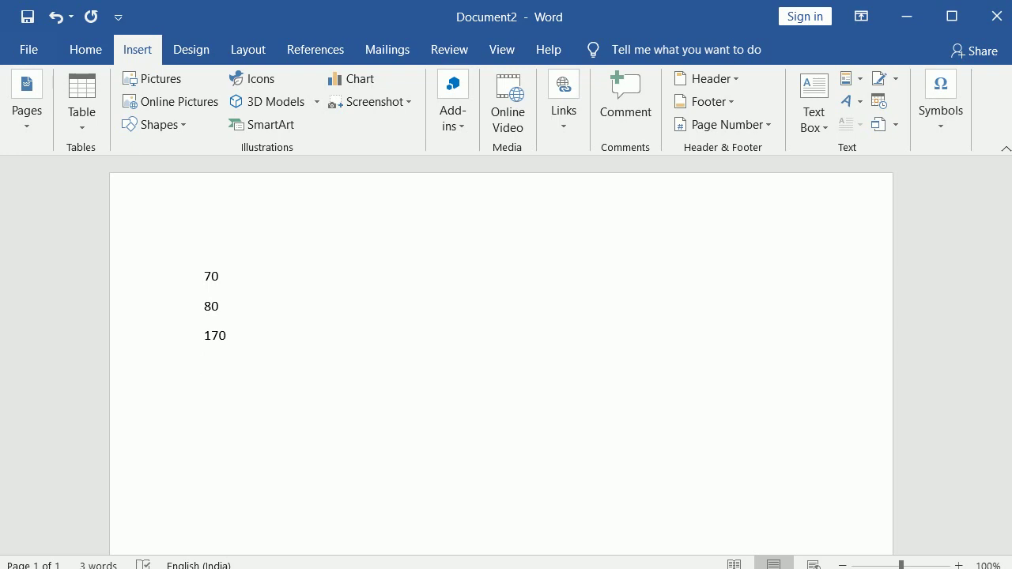
click(262, 336)
key(ctrl+F9)
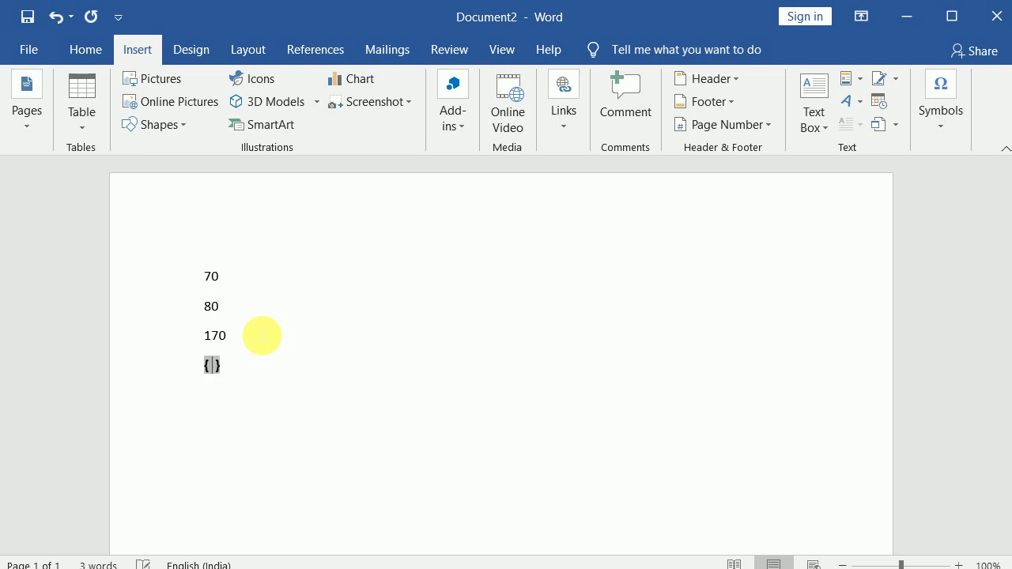
text(= )
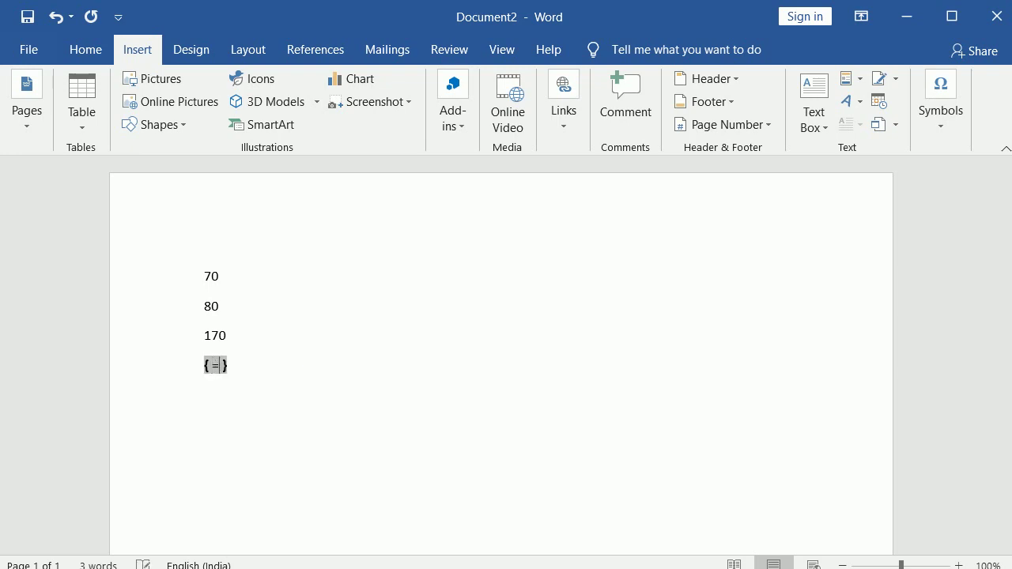
text(10+2)
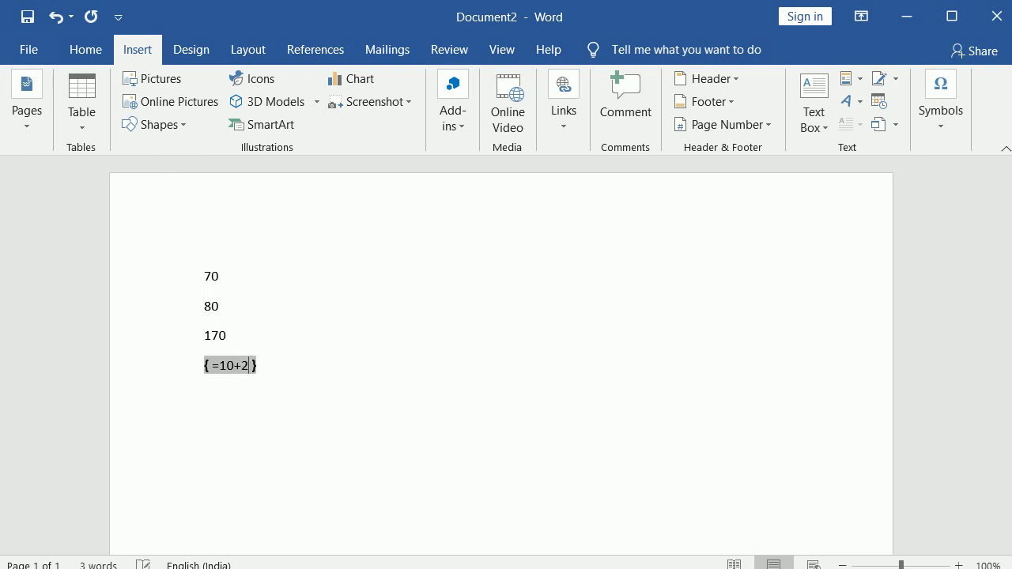
text(0*)
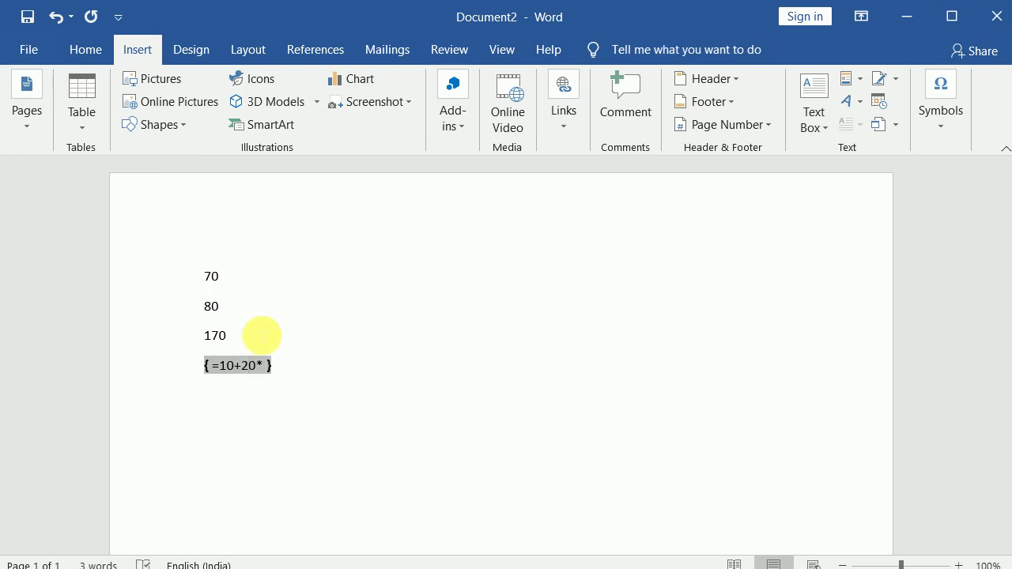
text(2)
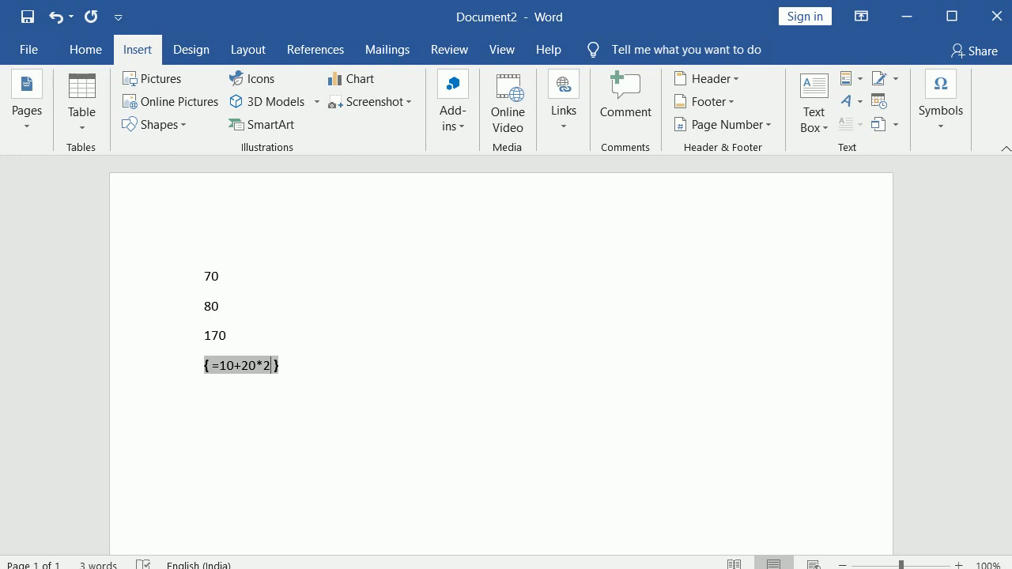
key(F9)
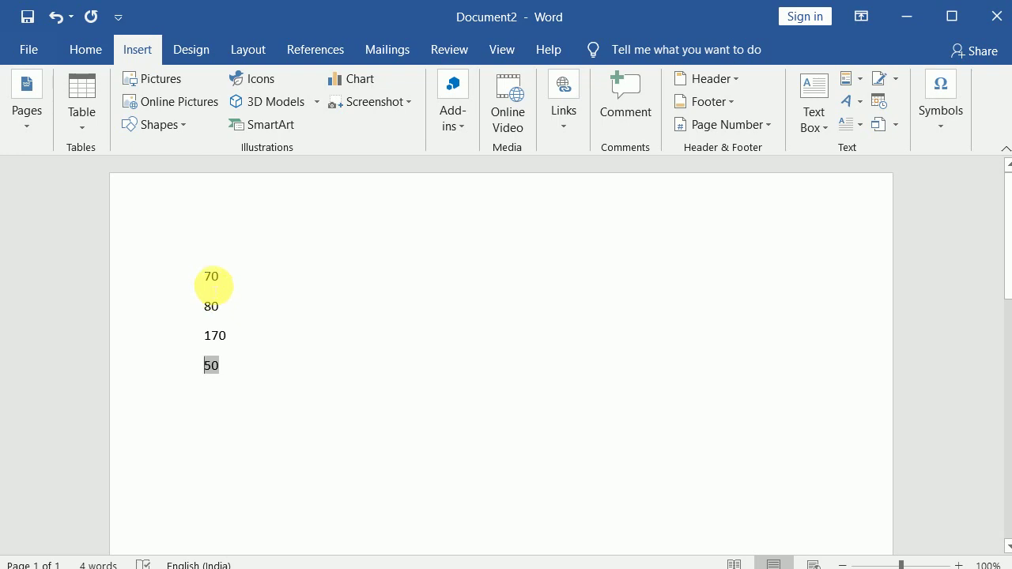
Delete all the calculated results and generate default sample paragraphs with =rand()
drag(208, 273, 248, 396)
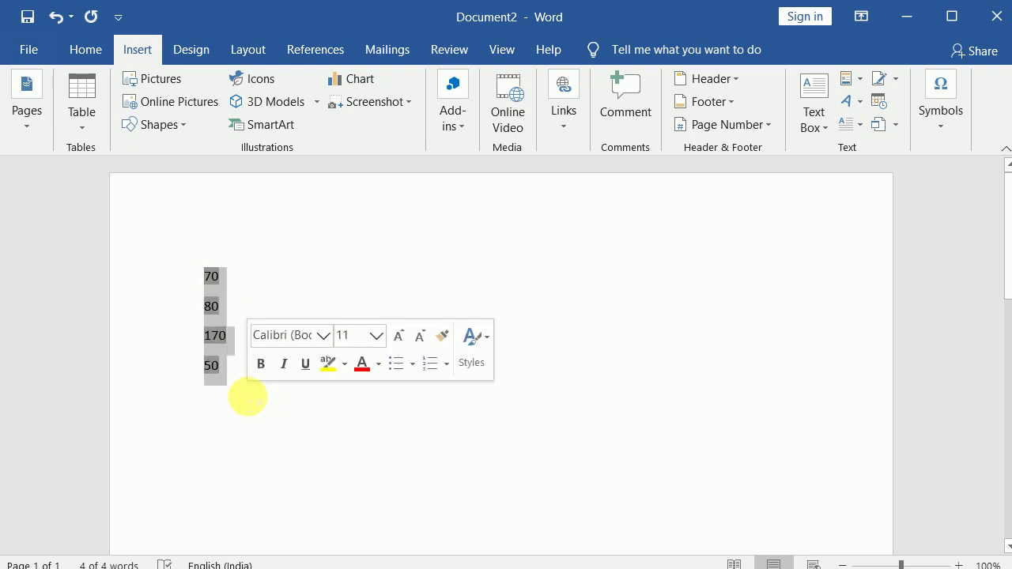
key(Delete)
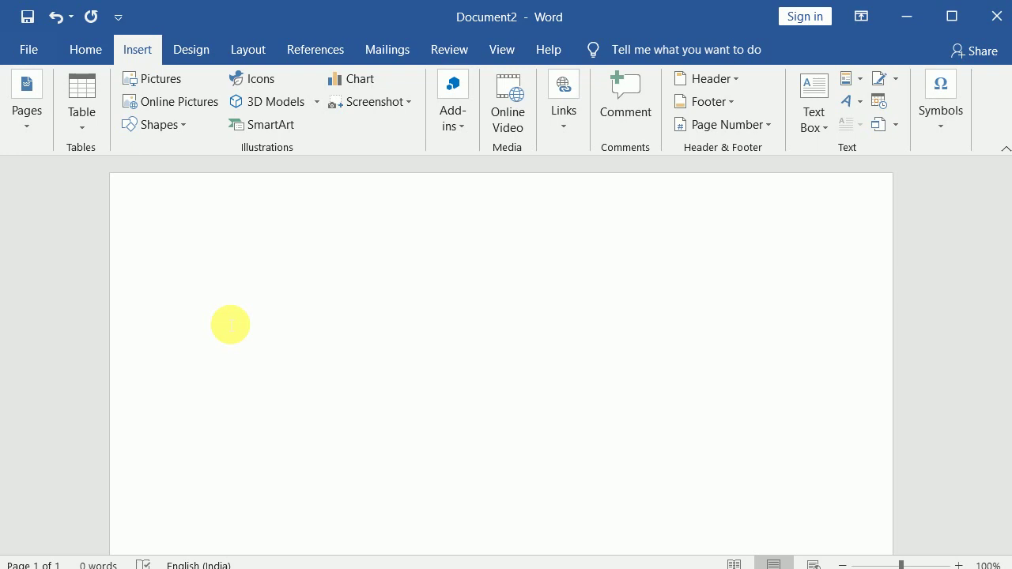
text(=)
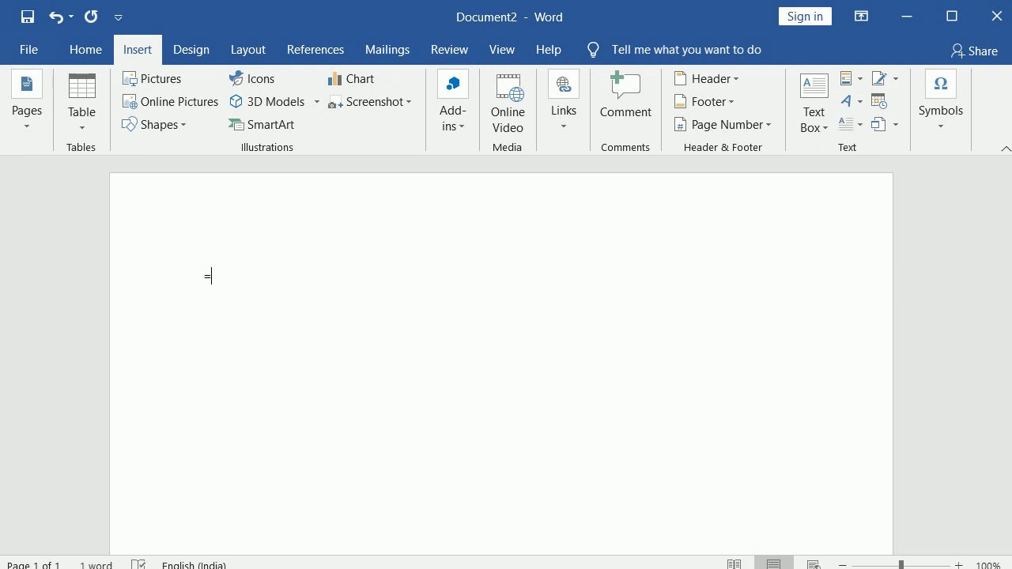
text(rand())
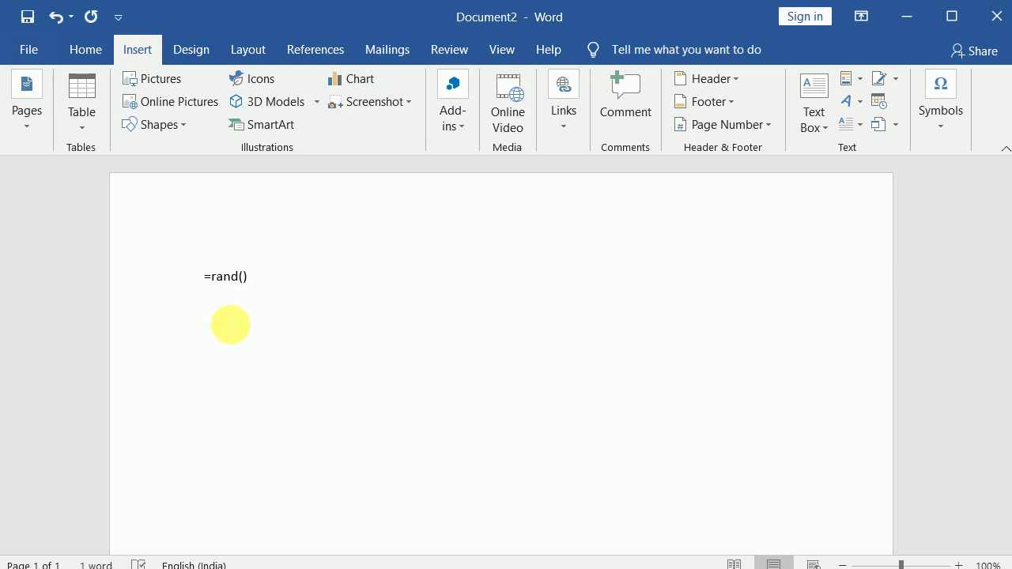
key(Return)
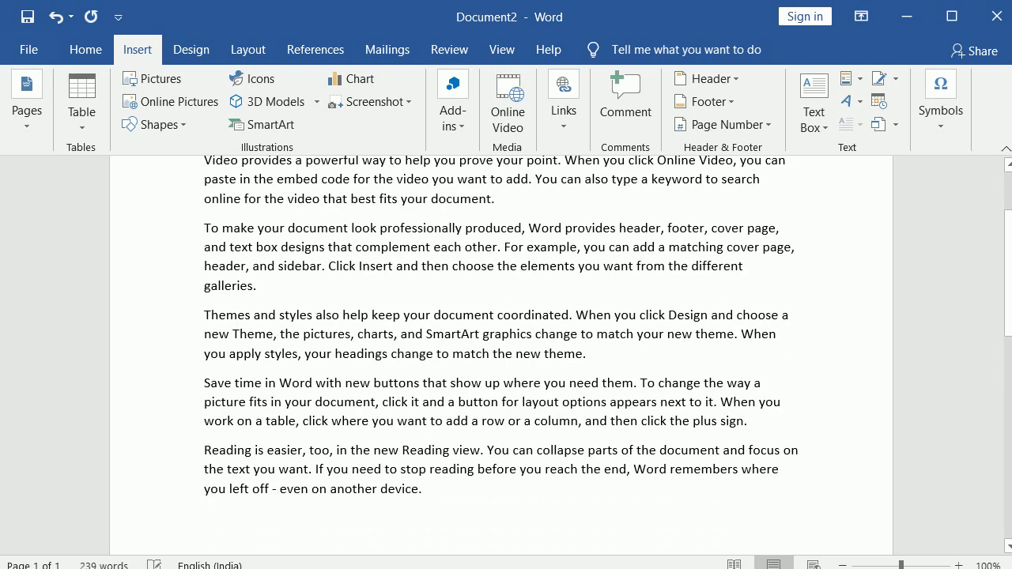
scroll(226, 233, up, 3)
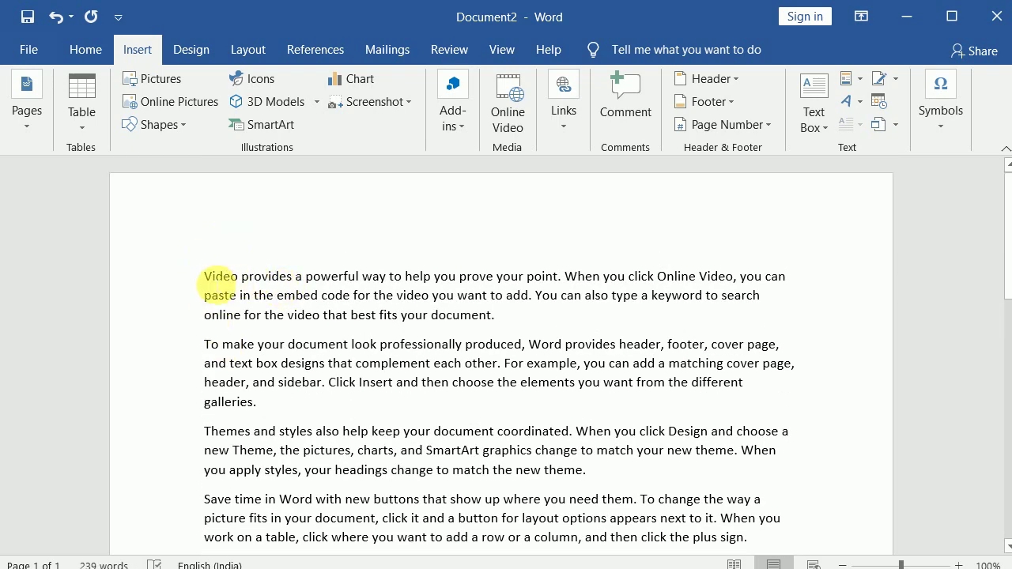
scroll(227, 285, down, 2)
scroll(250, 365, up, 2)
Delete the sample paragraphs and generate three paragraphs of five sentences each with =rand(3,5)
drag(206, 276, 564, 497)
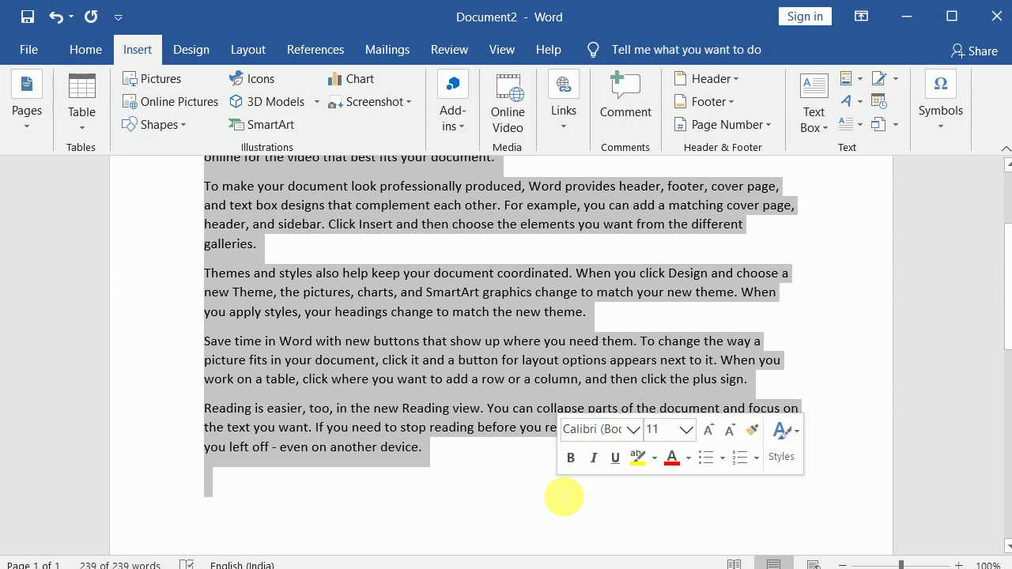
key(Delete)
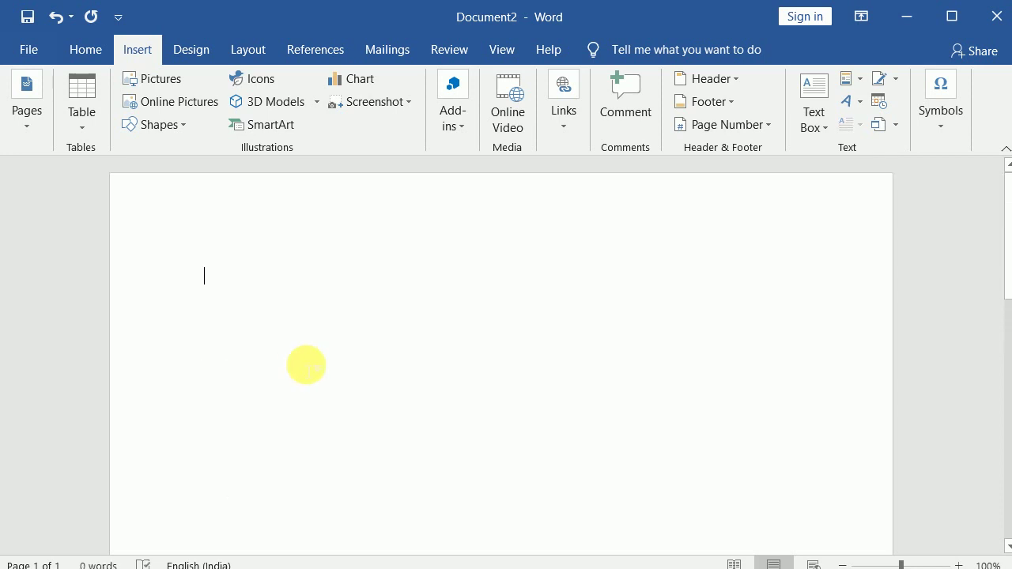
text(=ra)
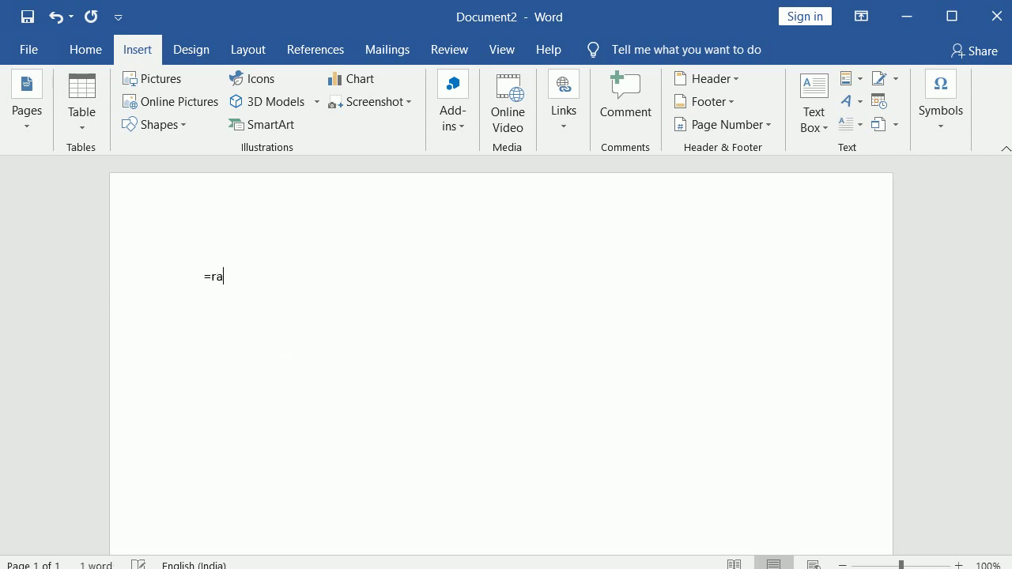
text(nd()
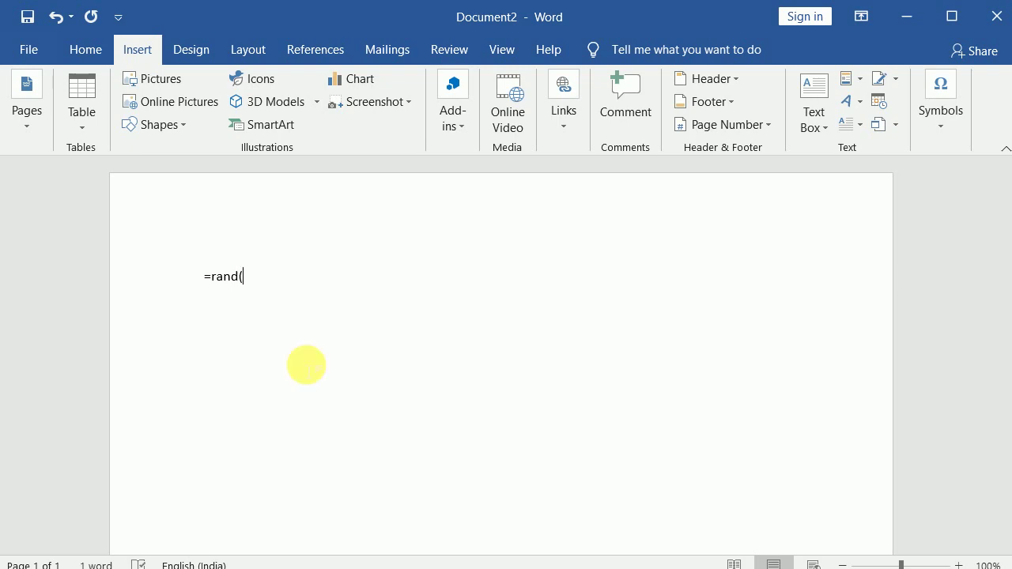
text(3)
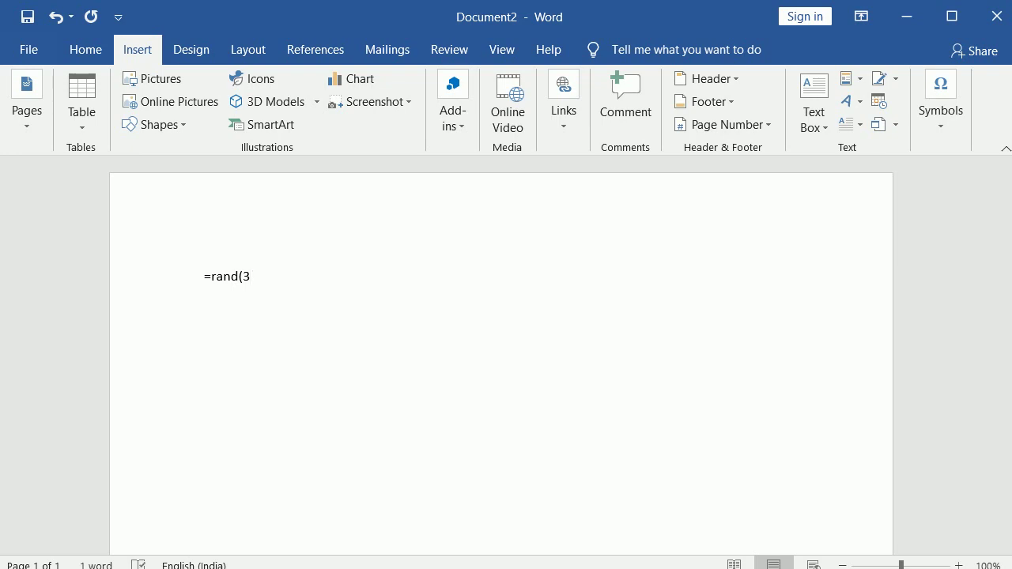
text(,)
text(5))
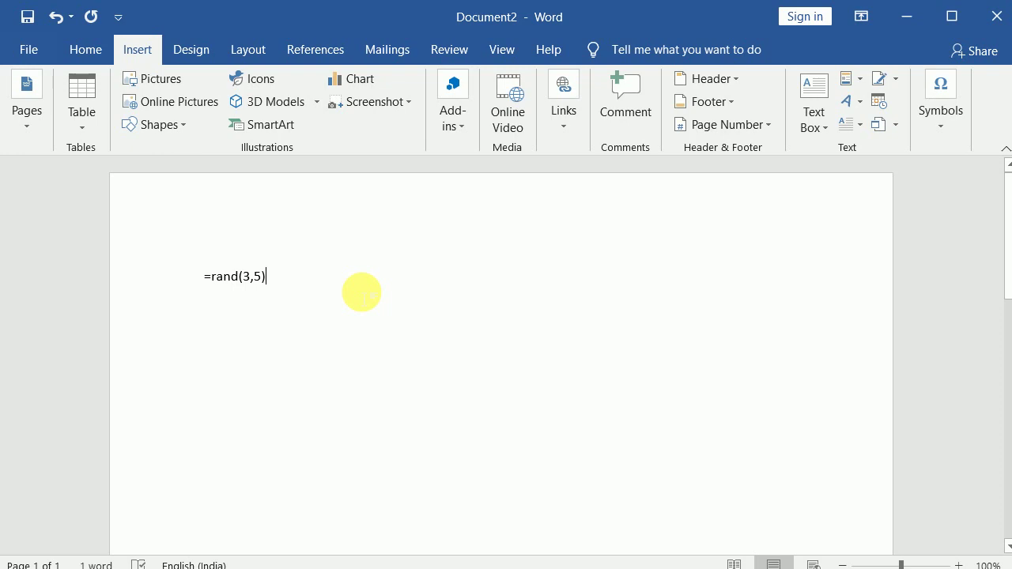
key(Return)
scroll(294, 229, up, 1)
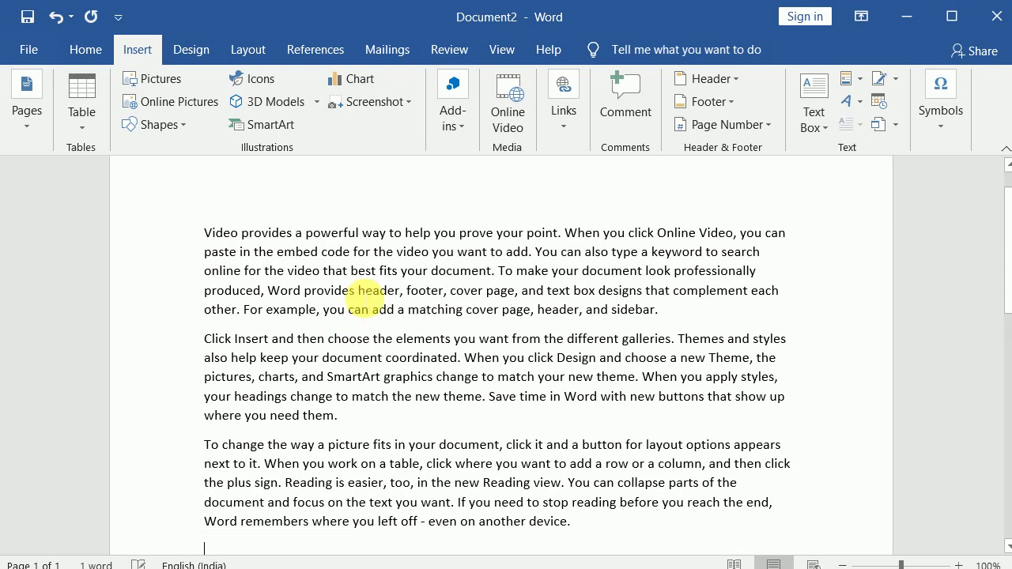
scroll(294, 316, down, 1)
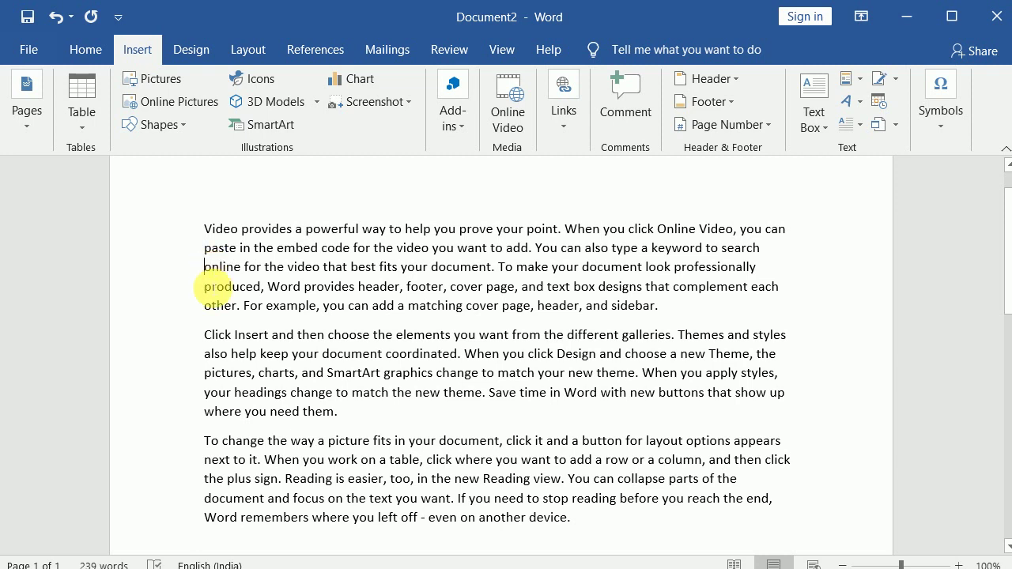
Select all three sample paragraphs at once and clear the selection
click(210, 288)
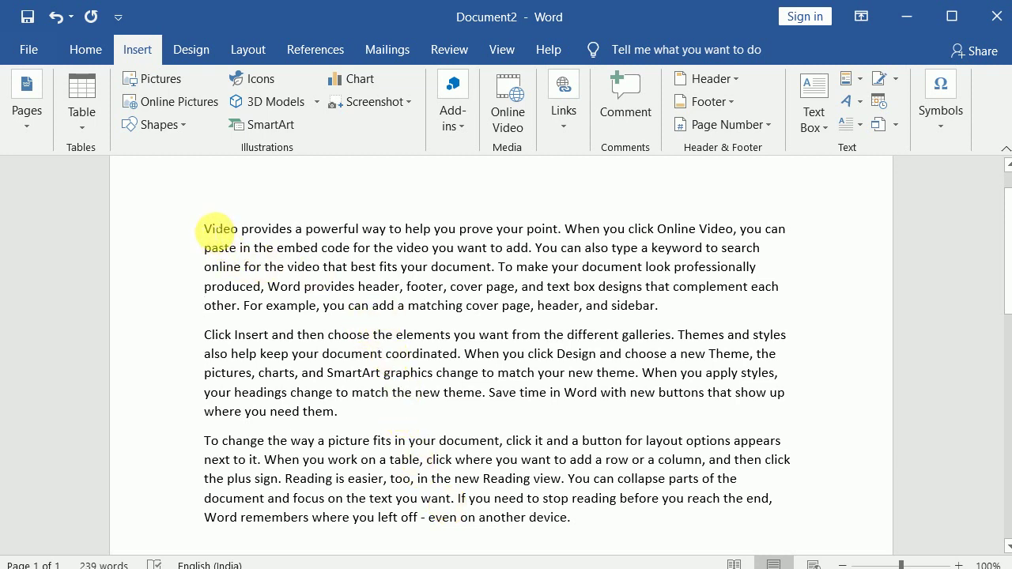
drag(212, 229, 585, 519)
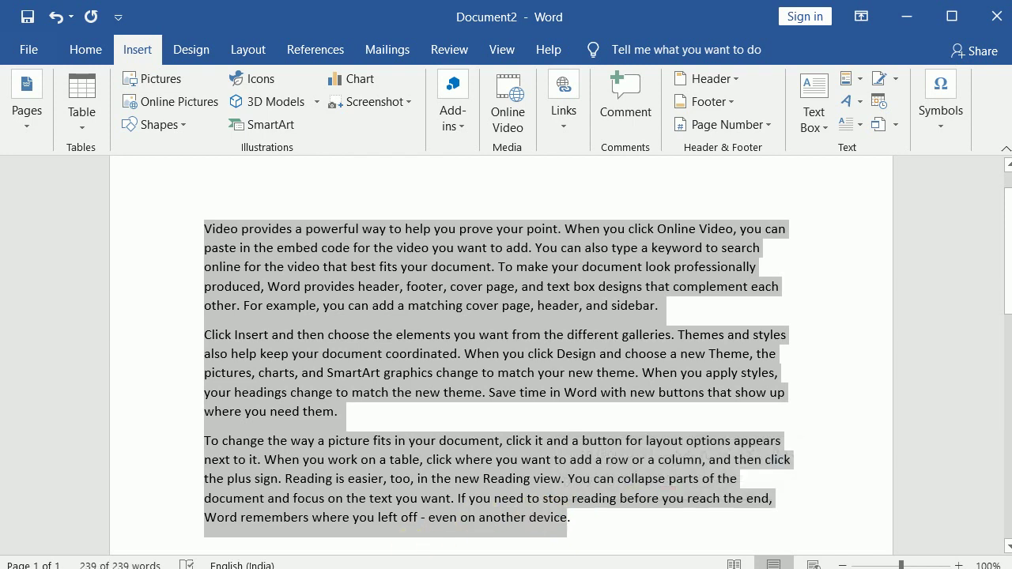
click(586, 519)
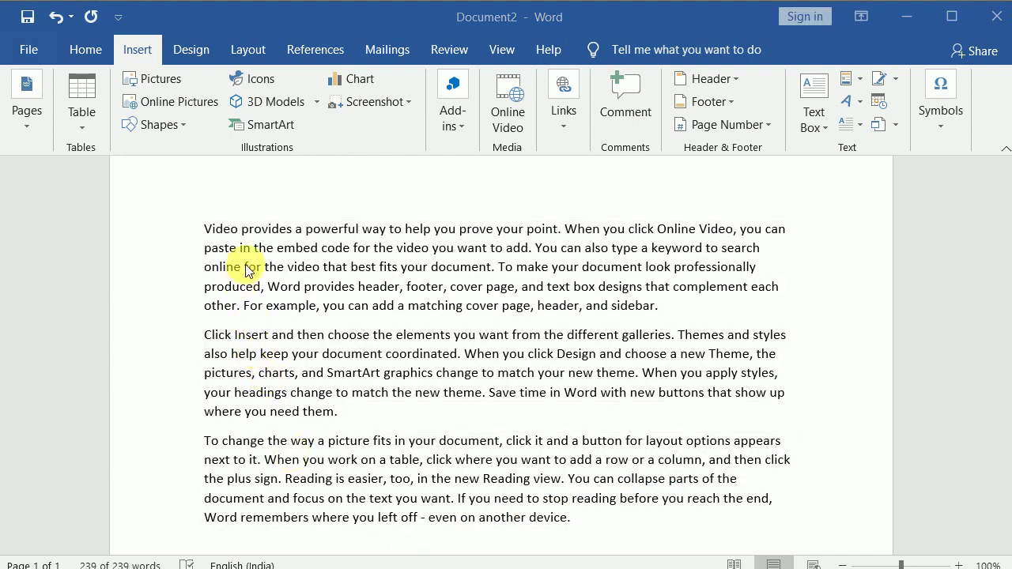
key(ctrl+a)
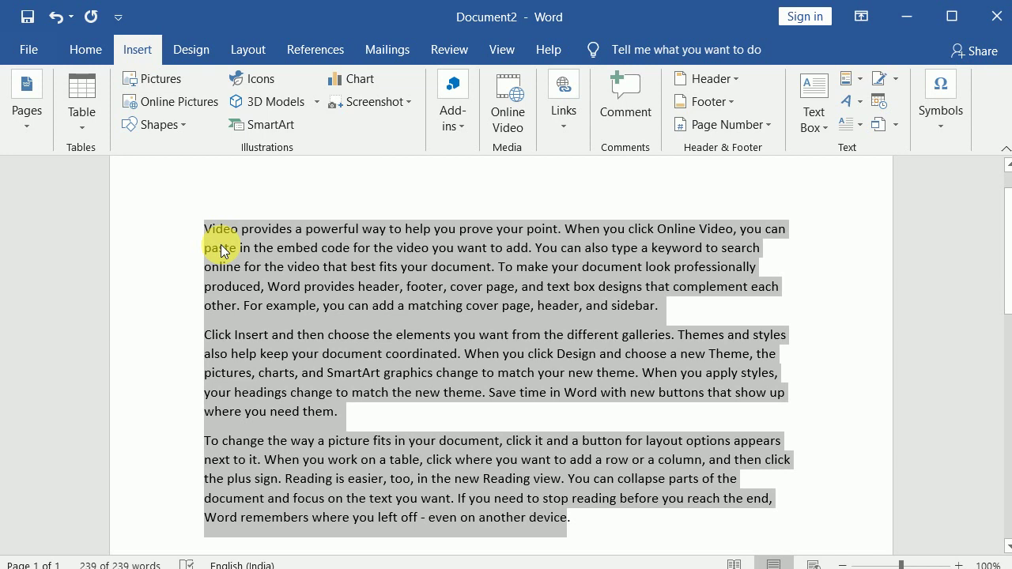
click(264, 287)
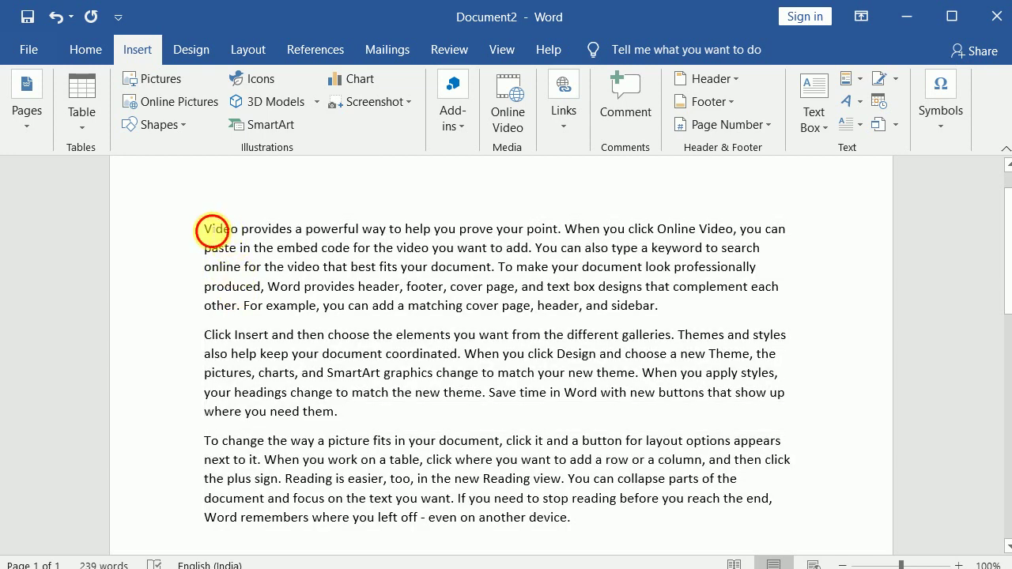
Select only the first paragraph of the sample text and clear the selection
drag(204, 229, 350, 248)
drag(473, 266, 668, 313)
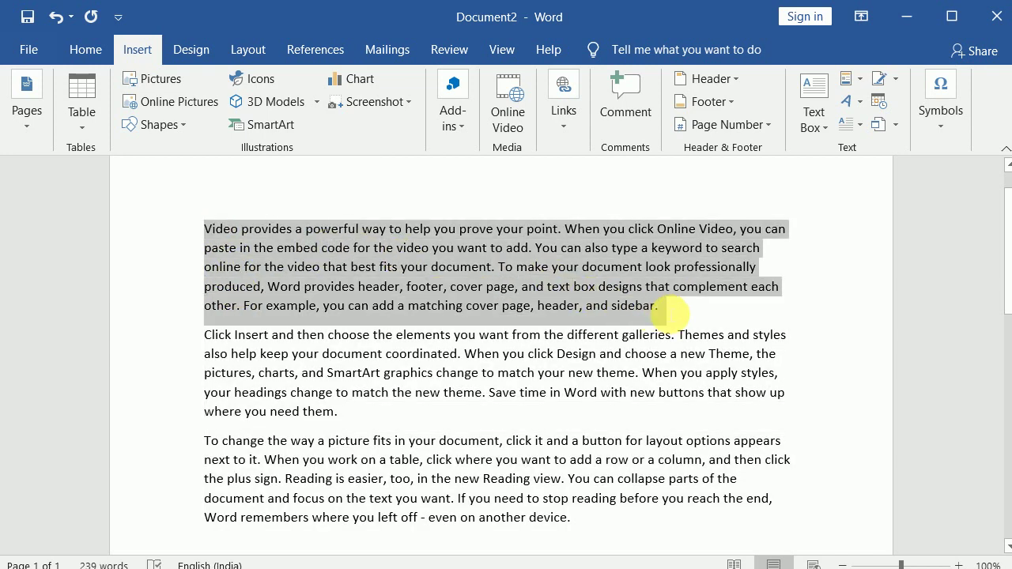
click(651, 335)
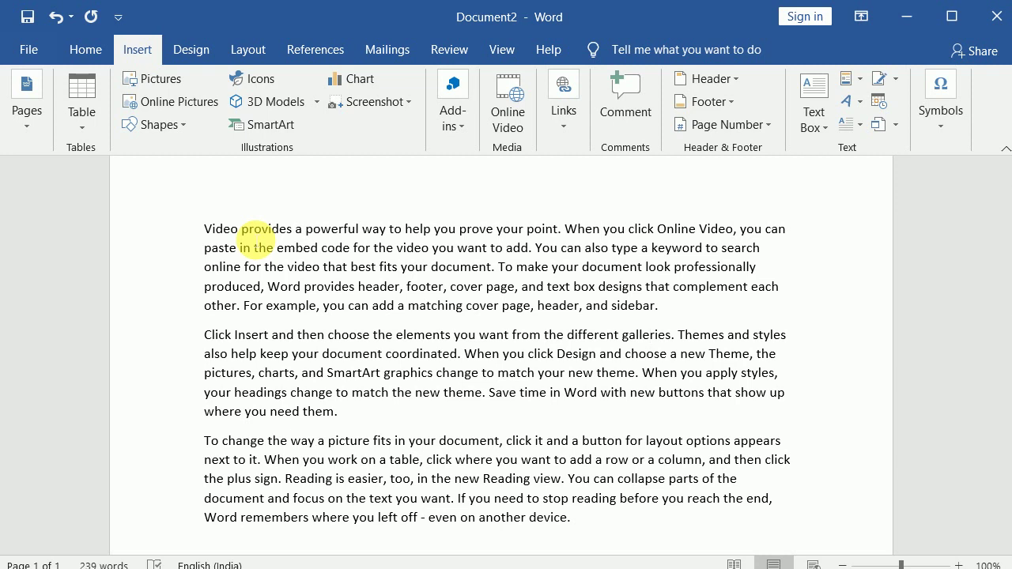
Select vertical blocks of text across all three paragraphs, one at the line beginnings and one through the middle of the lines
key(alt)
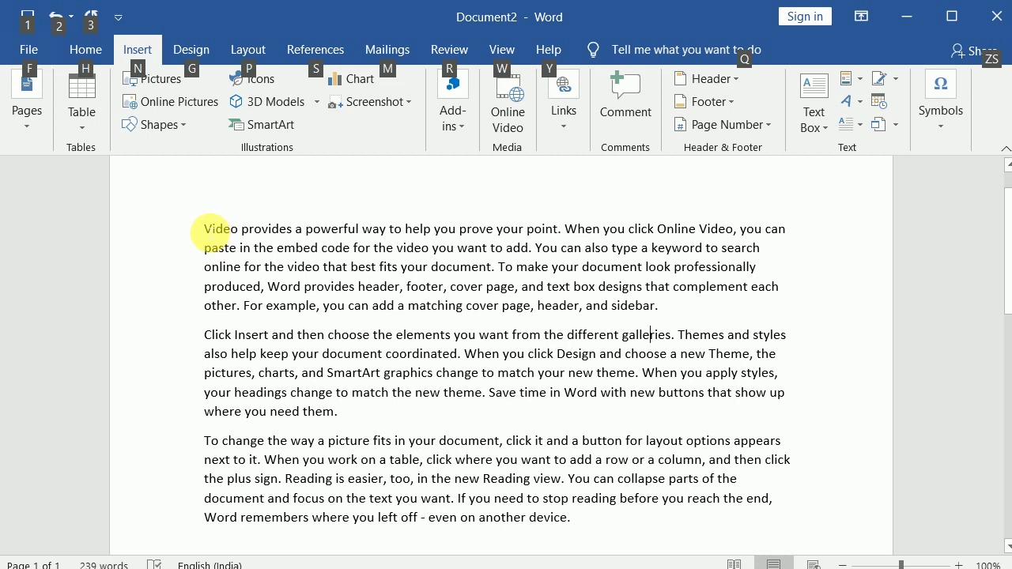
drag(208, 231, 251, 528)
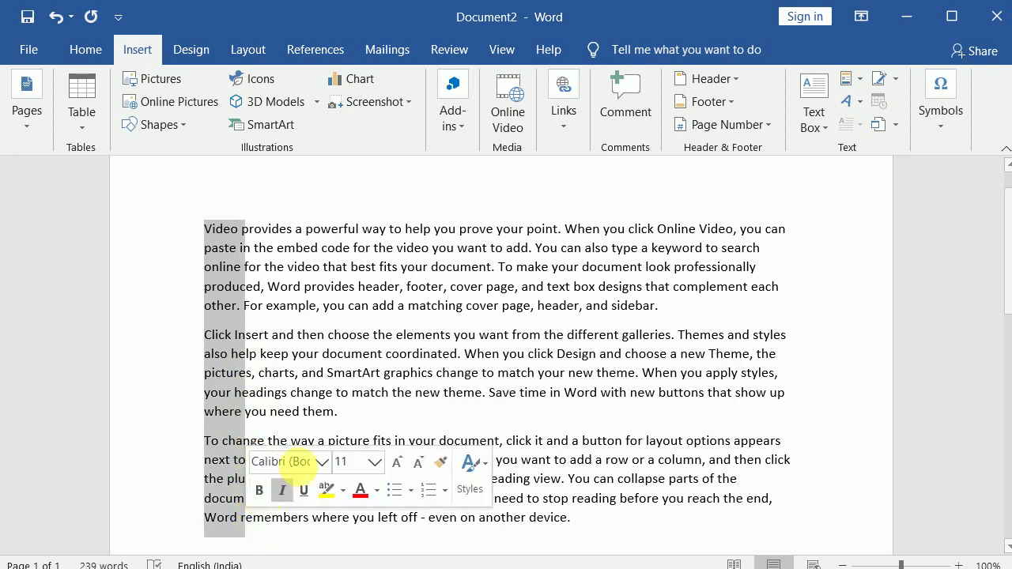
click(400, 231)
drag(401, 229, 466, 546)
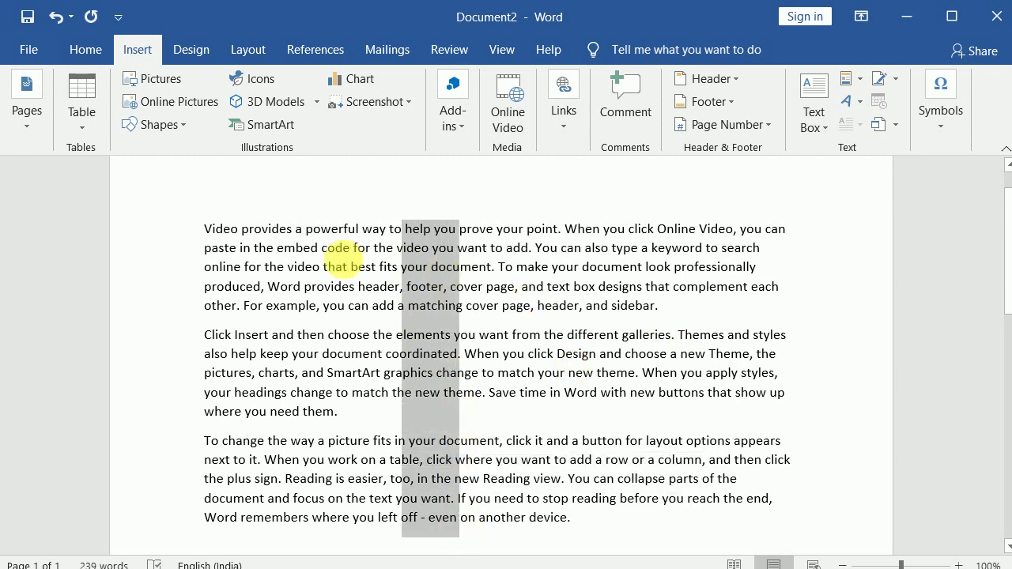
Delete all three sample paragraphs to leave the page empty
drag(206, 229, 585, 530)
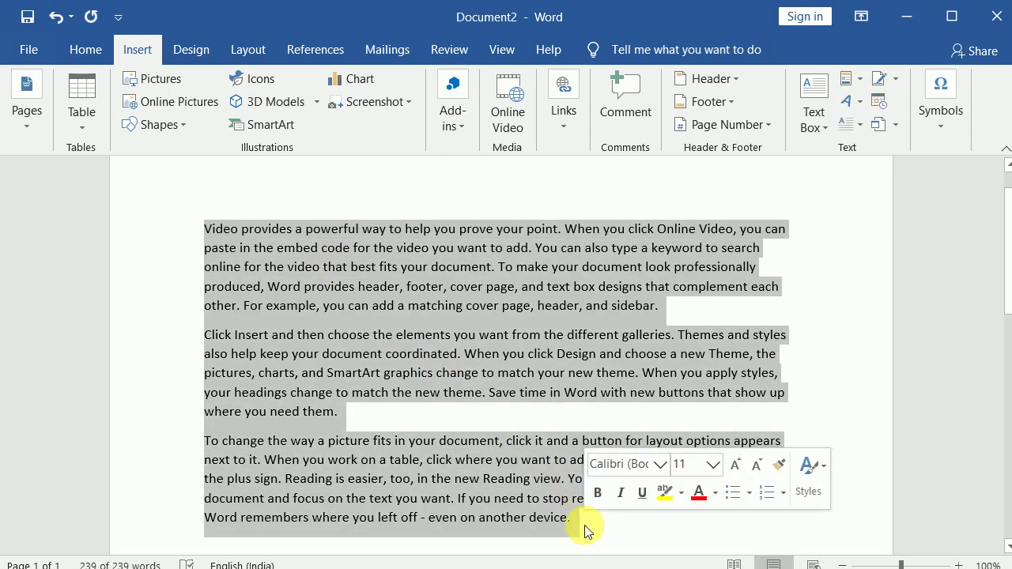
key(Delete)
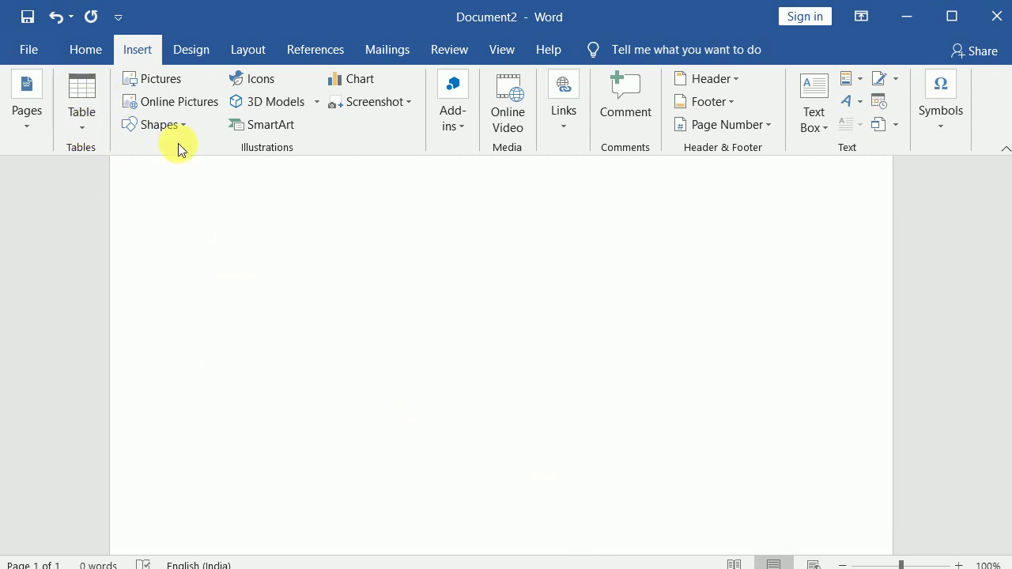
click(85, 50)
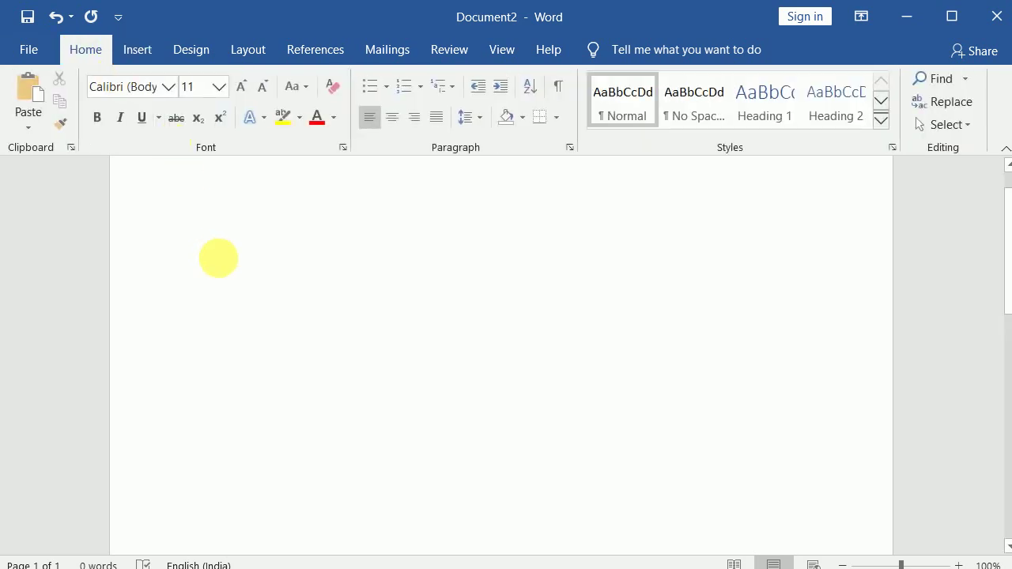
click(42, 52)
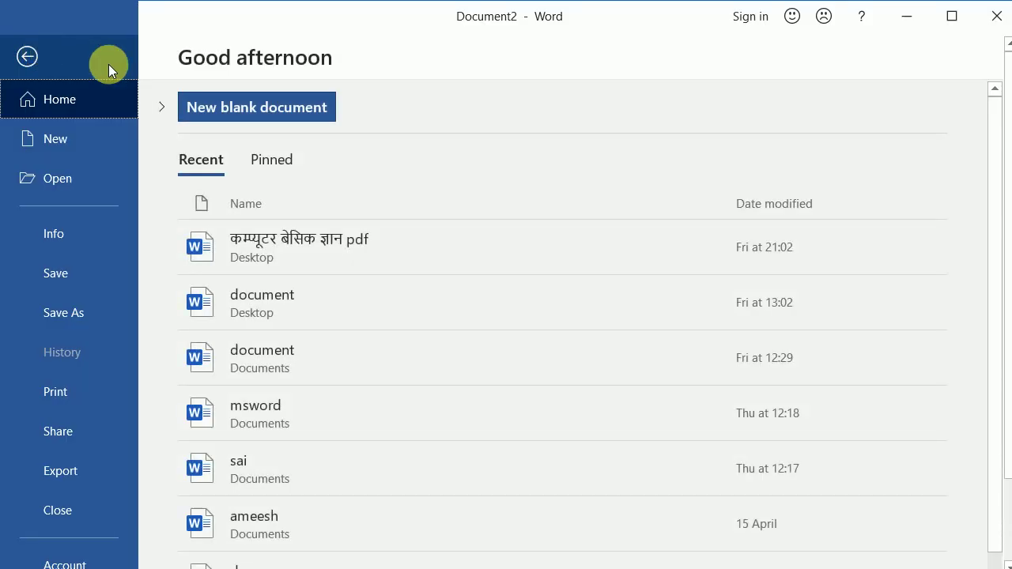
click(27, 54)
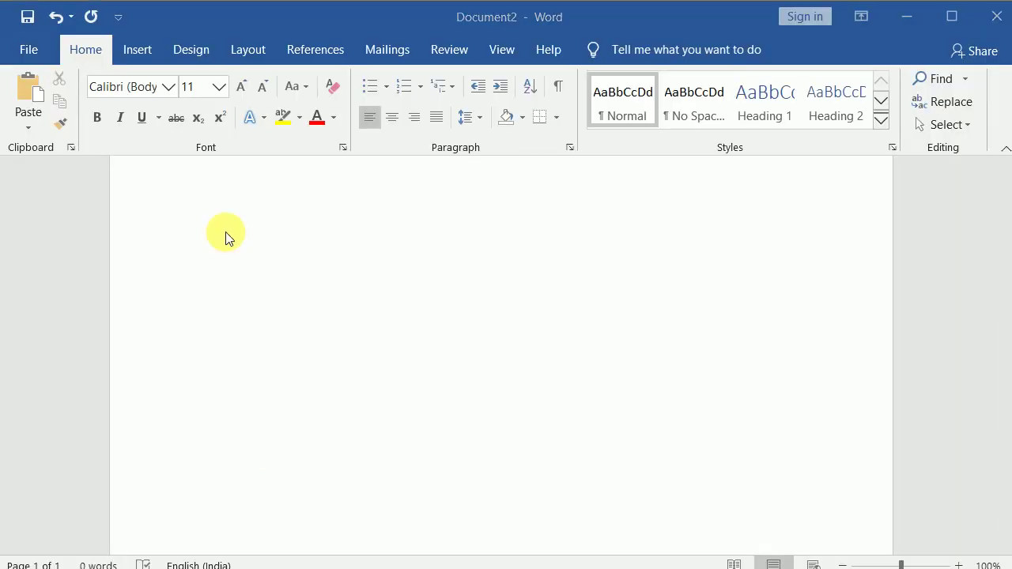
Insert a table with eight columns and two rows from the table grid, and delete it
click(148, 54)
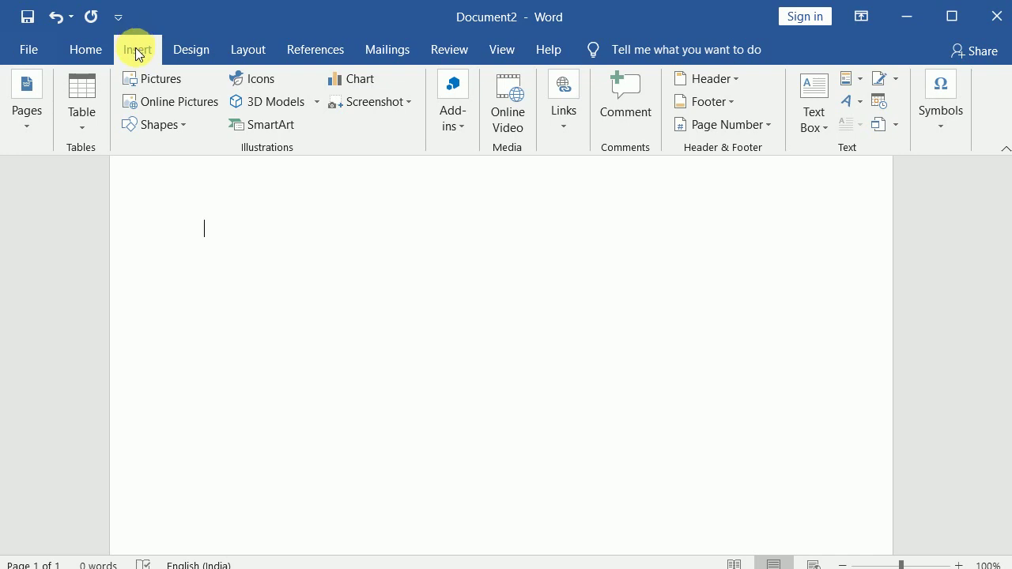
click(80, 125)
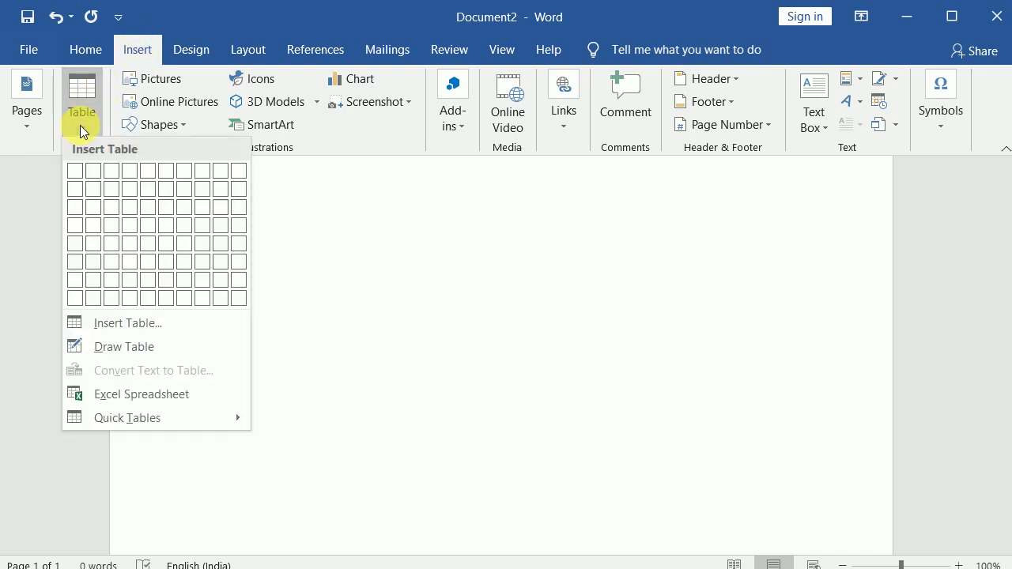
click(205, 191)
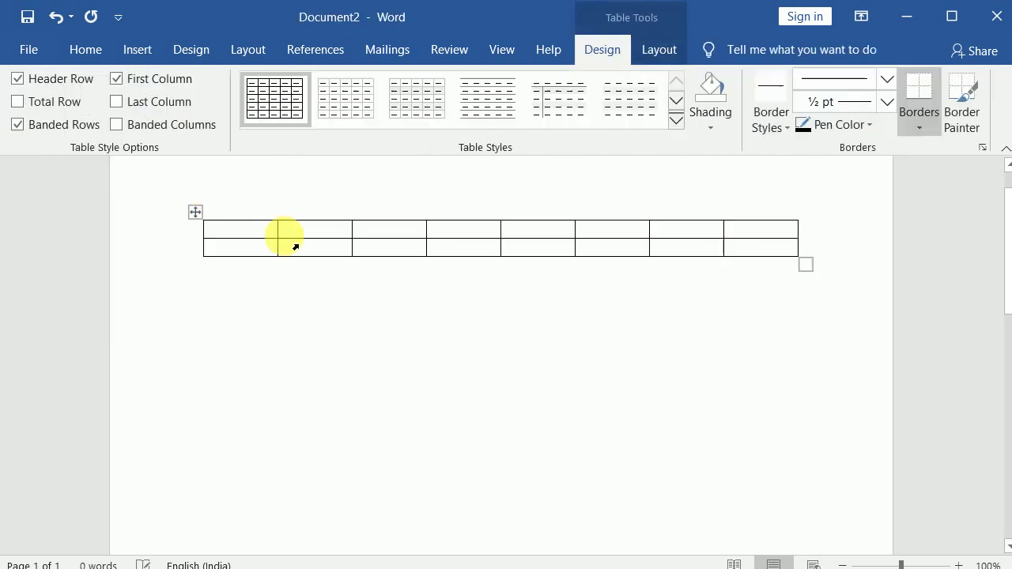
key(ctrl+a)
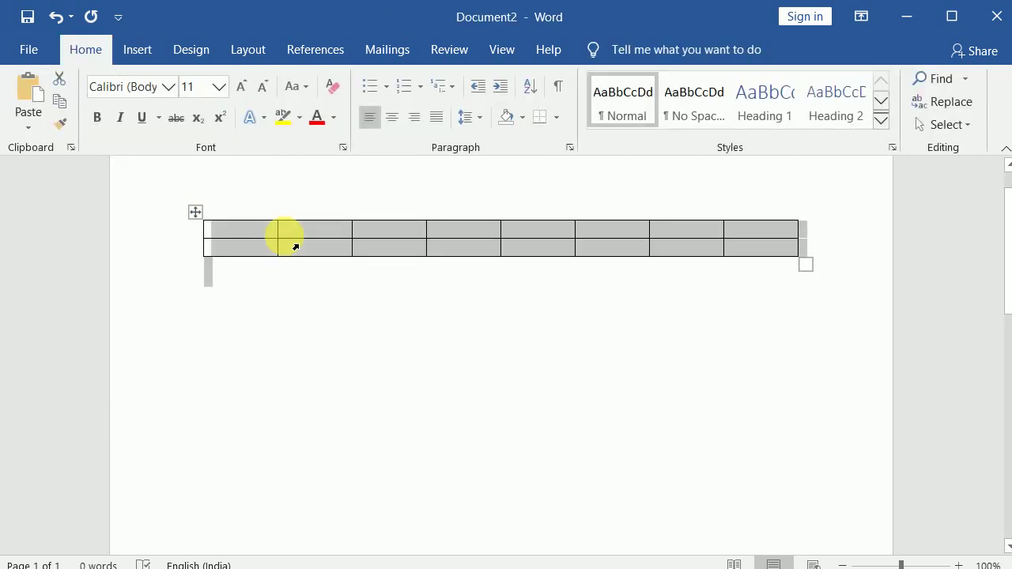
key(Delete)
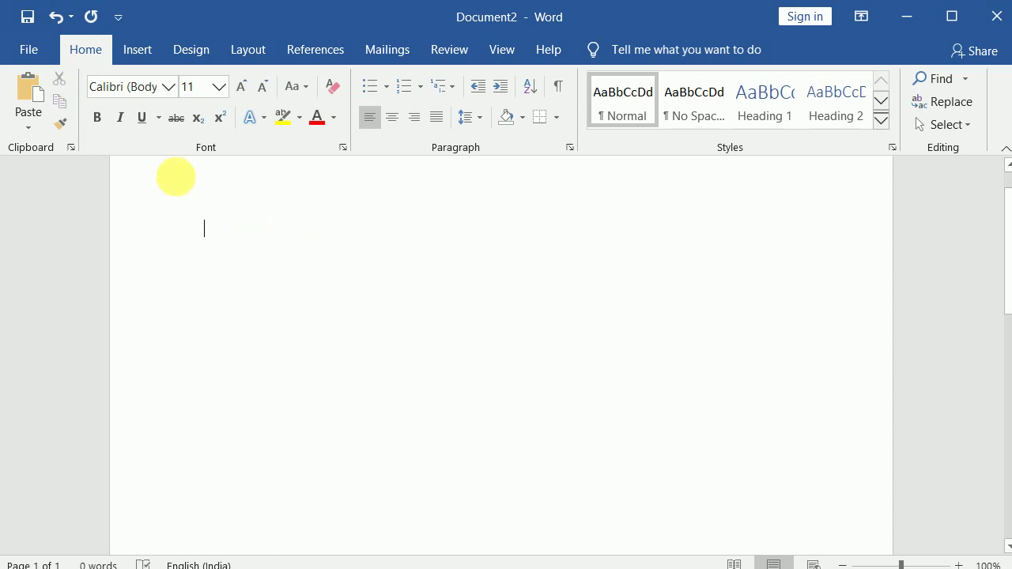
Create a one-row table with three columns of different widths from a line of four plus signs joined by runs of hyphens
click(138, 51)
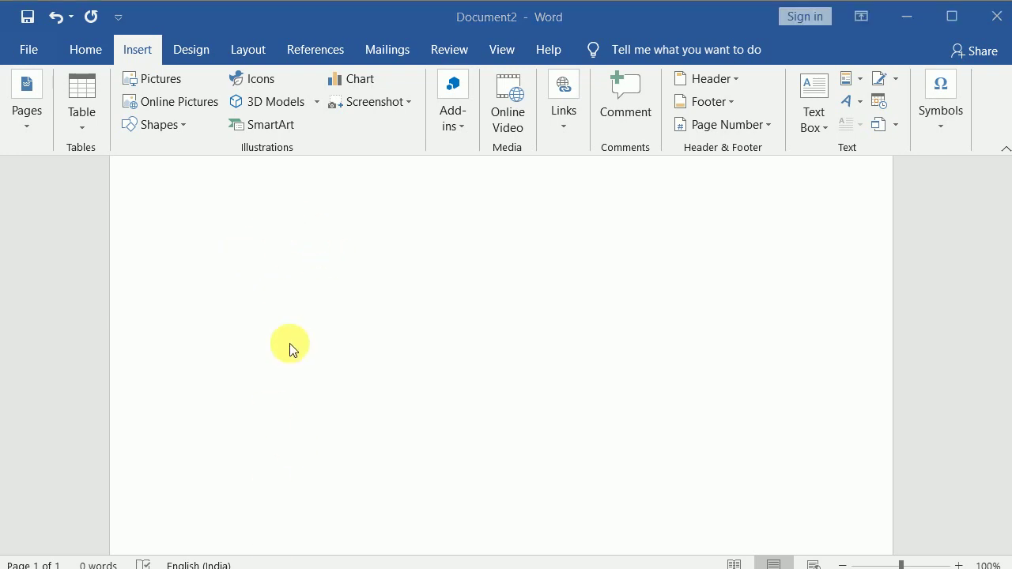
click(263, 260)
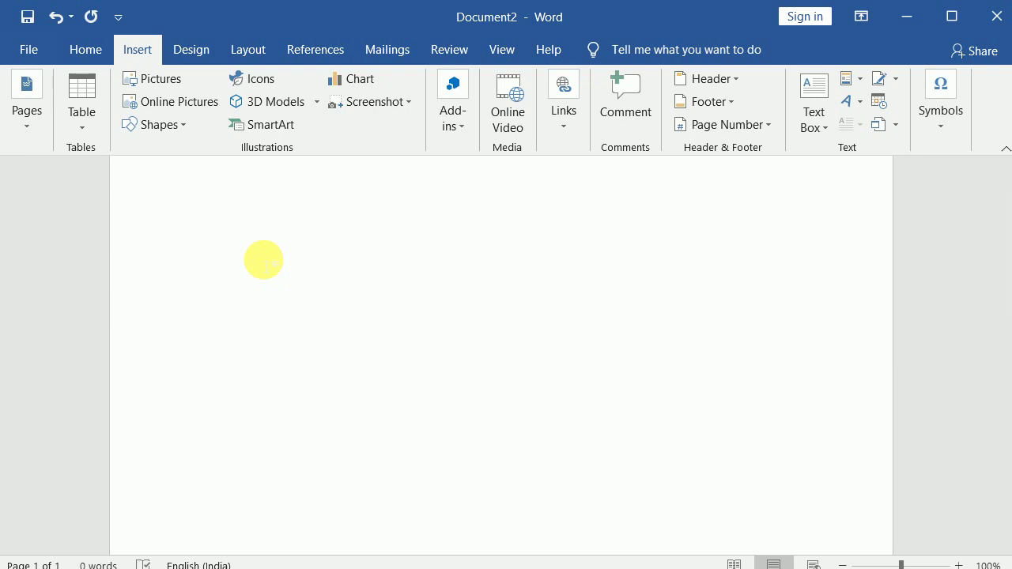
text(+)
text(------)
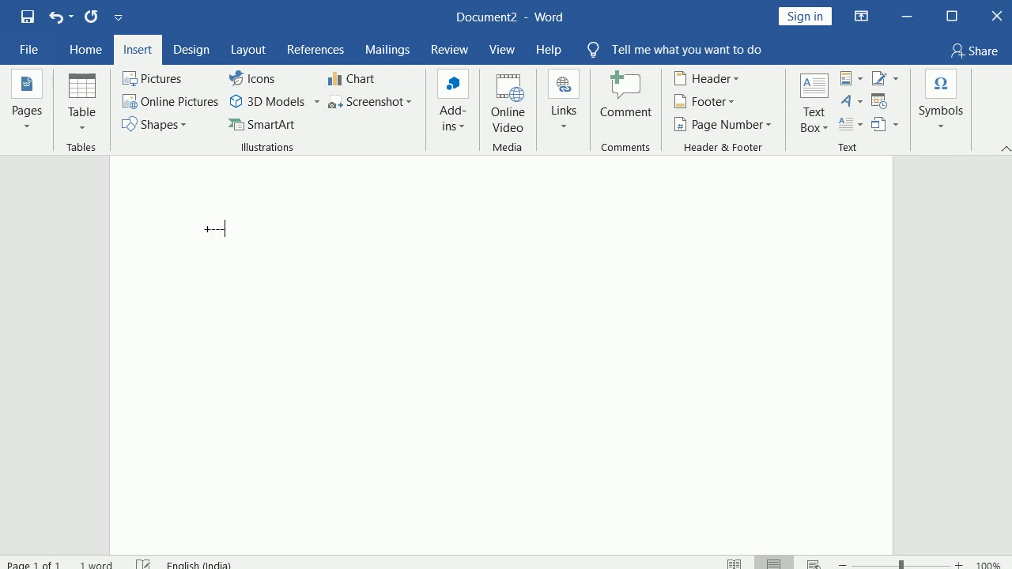
text(--------)
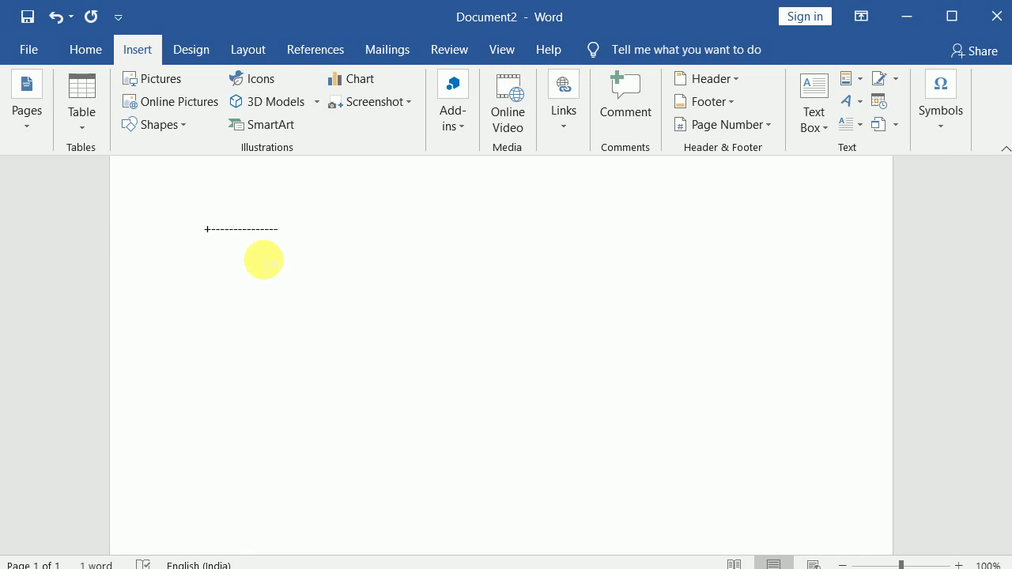
text(+)
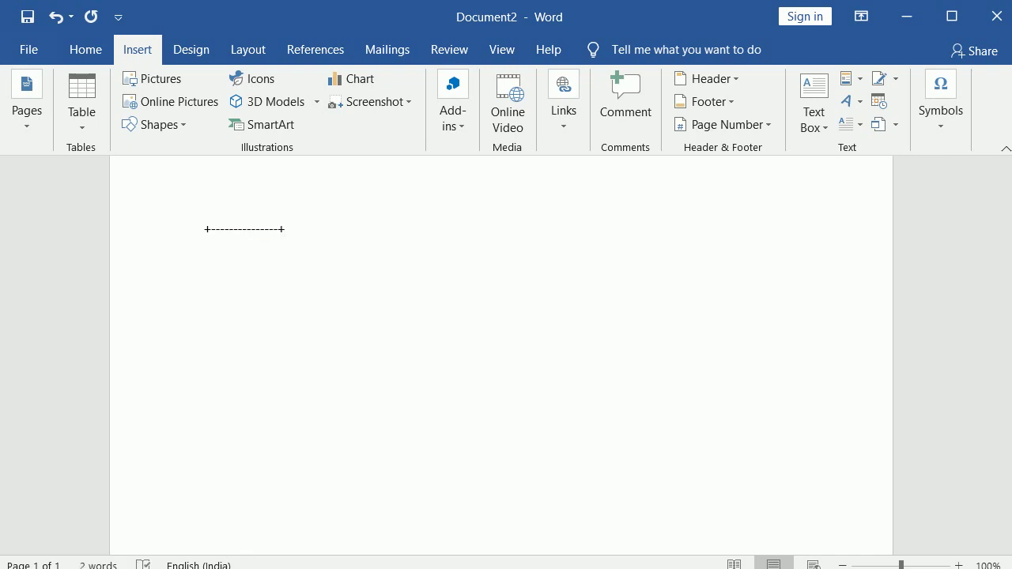
text(---------------------------+)
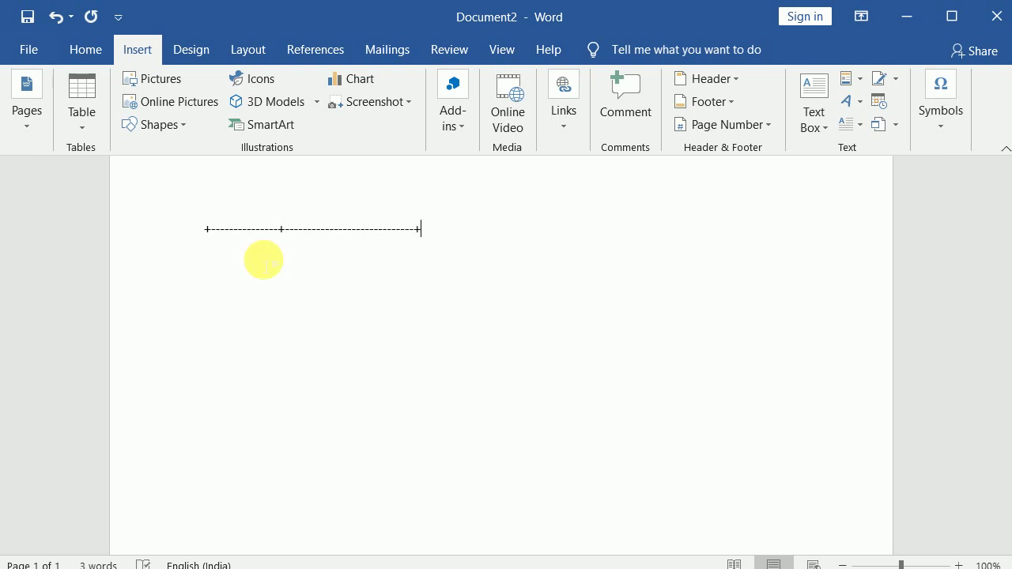
text(----------)
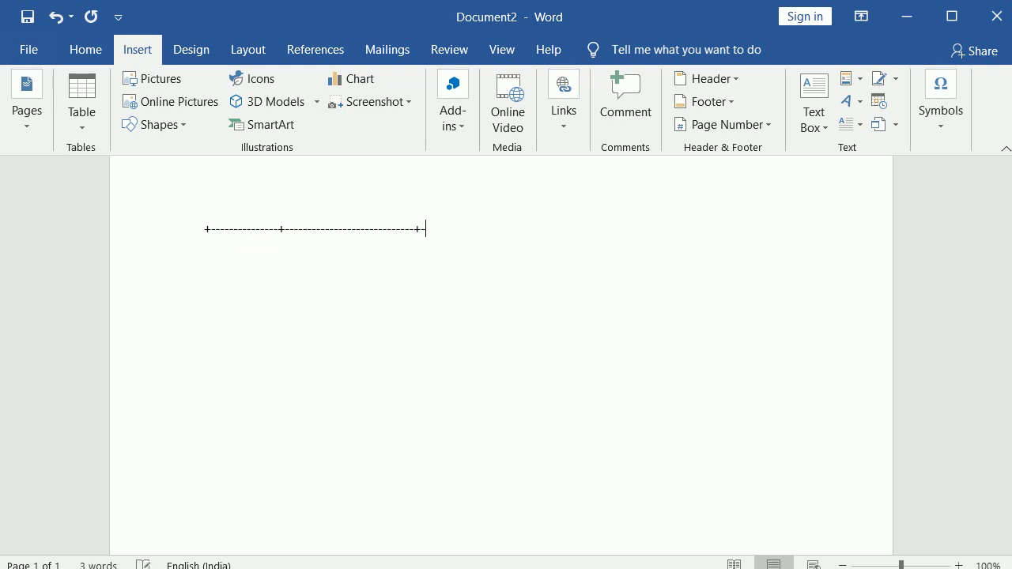
text(---------------+)
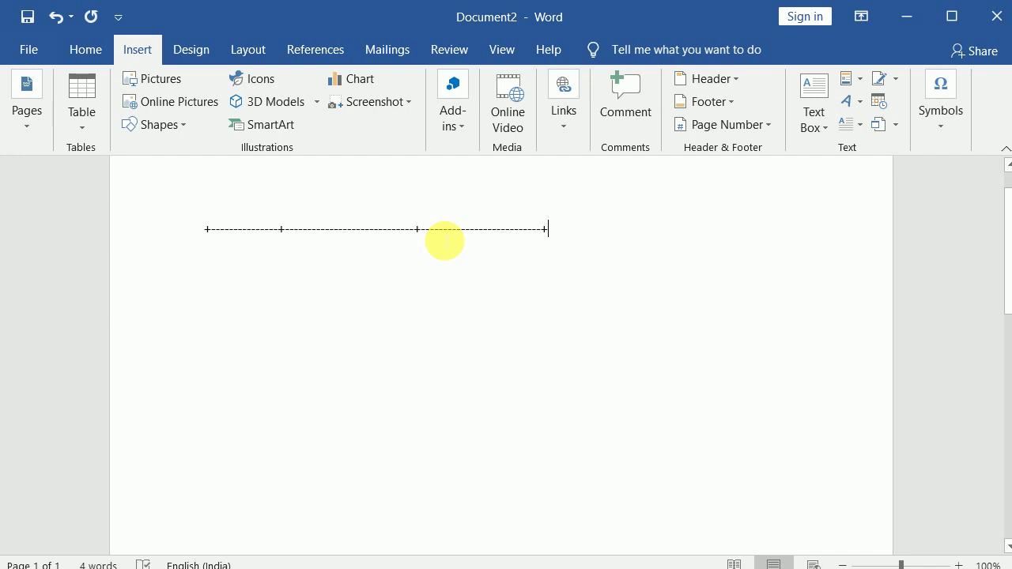
key(Return)
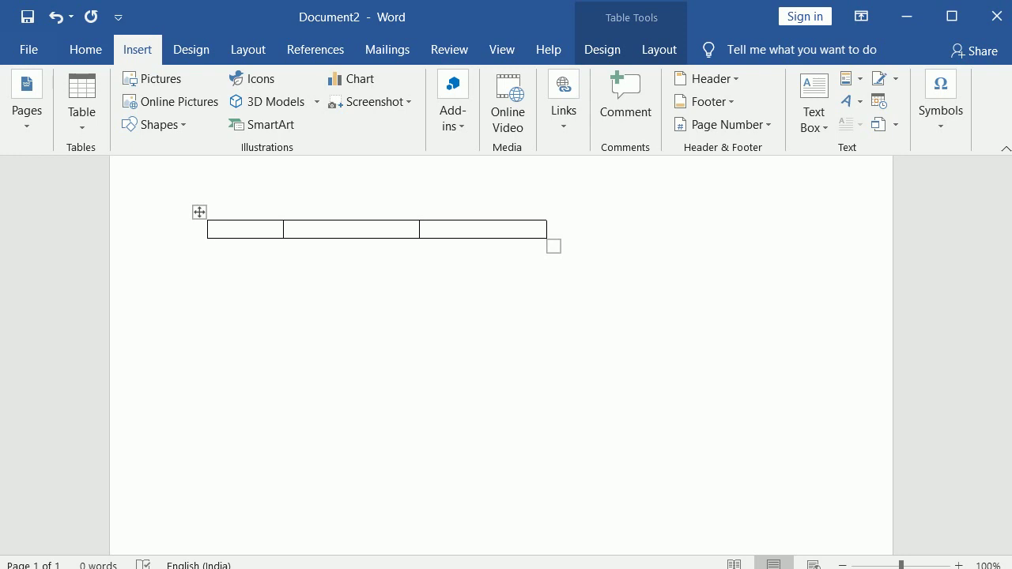
Extend the three-column table to seven rows by advancing past its last cell
key(Tab)
key(Tab)
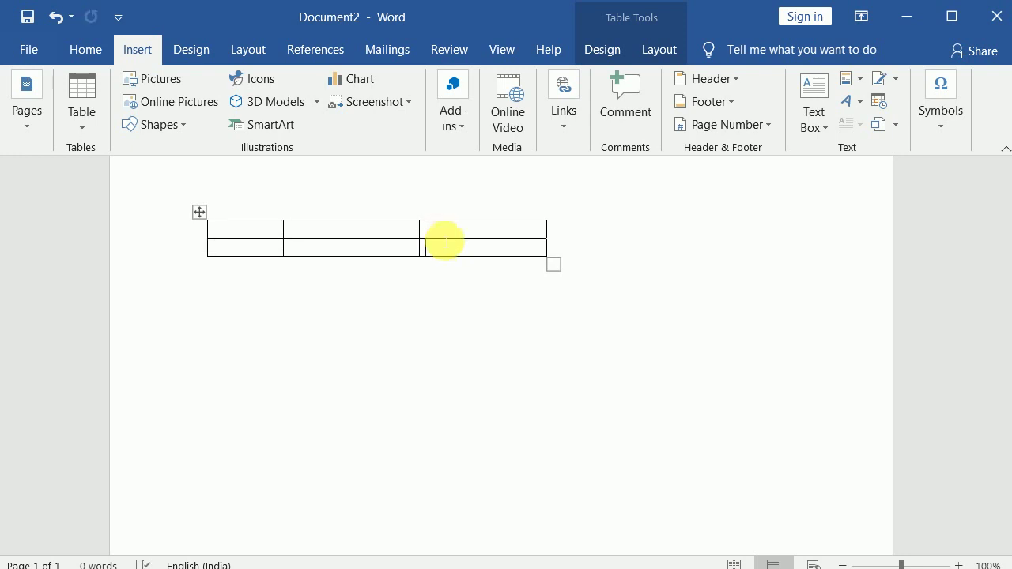
key(Tab)
key(Tab)
key(Tab)
key(Tab)
key(Tab)
key(Tab)
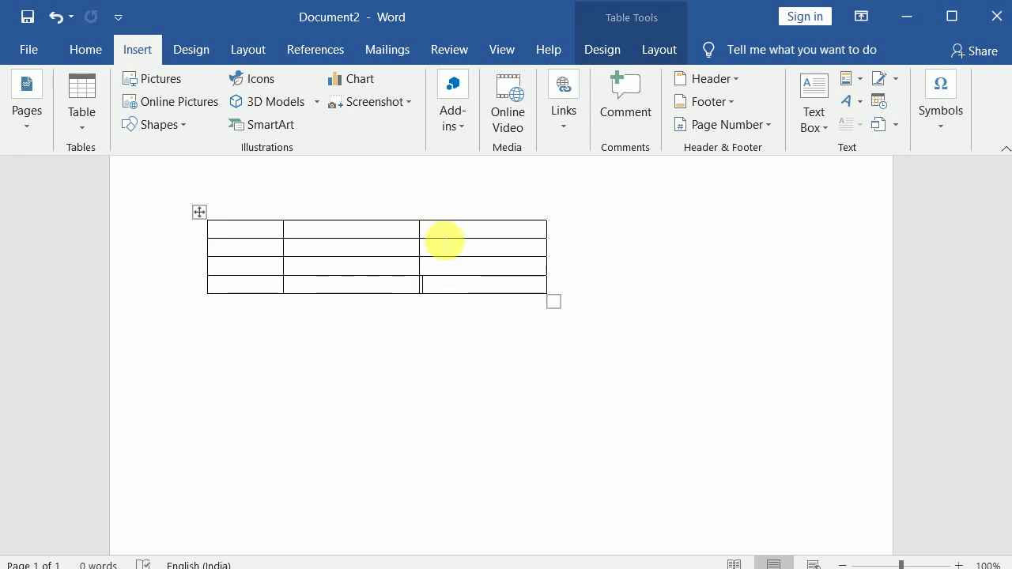
key(Tab)
key(Tab)
key(Tab)
key(Tab)
key(Tab)
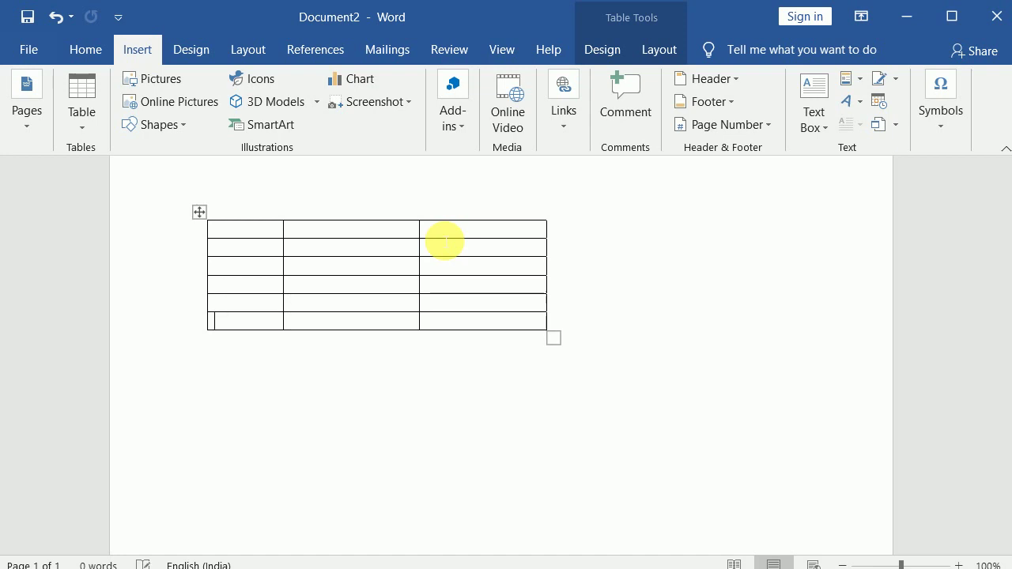
key(Tab)
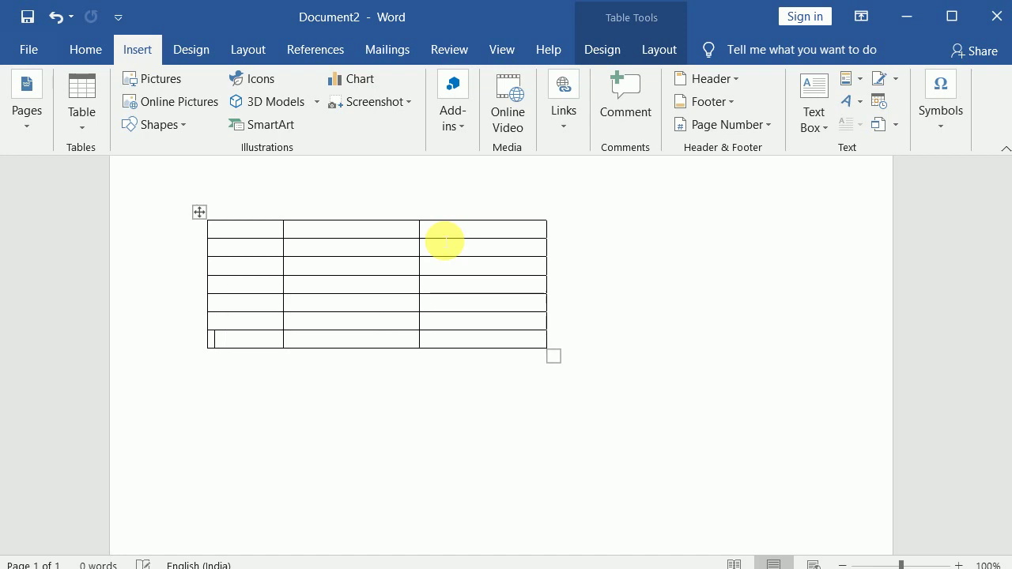